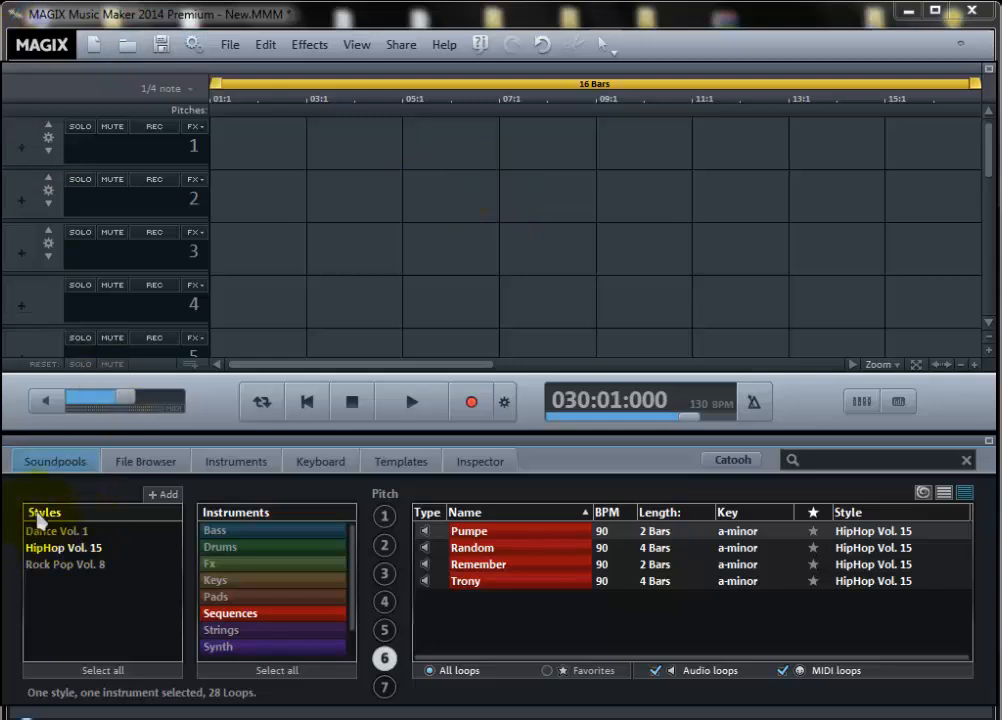
Dismiss the Windows prompt by keeping the current color scheme without further messages, and choose the Dance Vol. 1 style
click(55, 547)
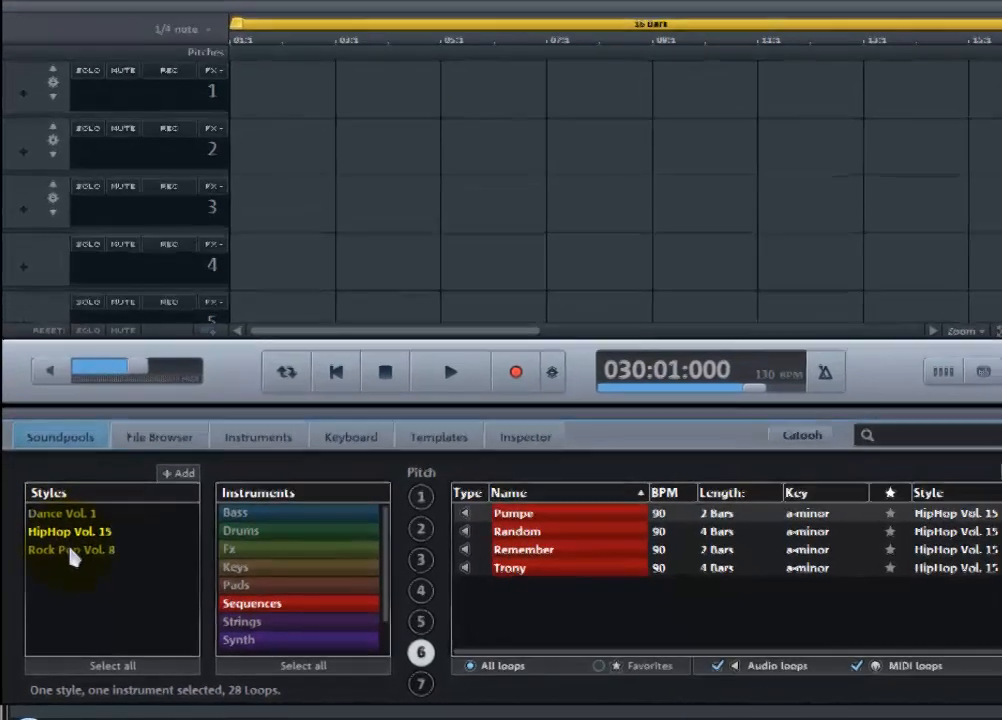
click(35, 564)
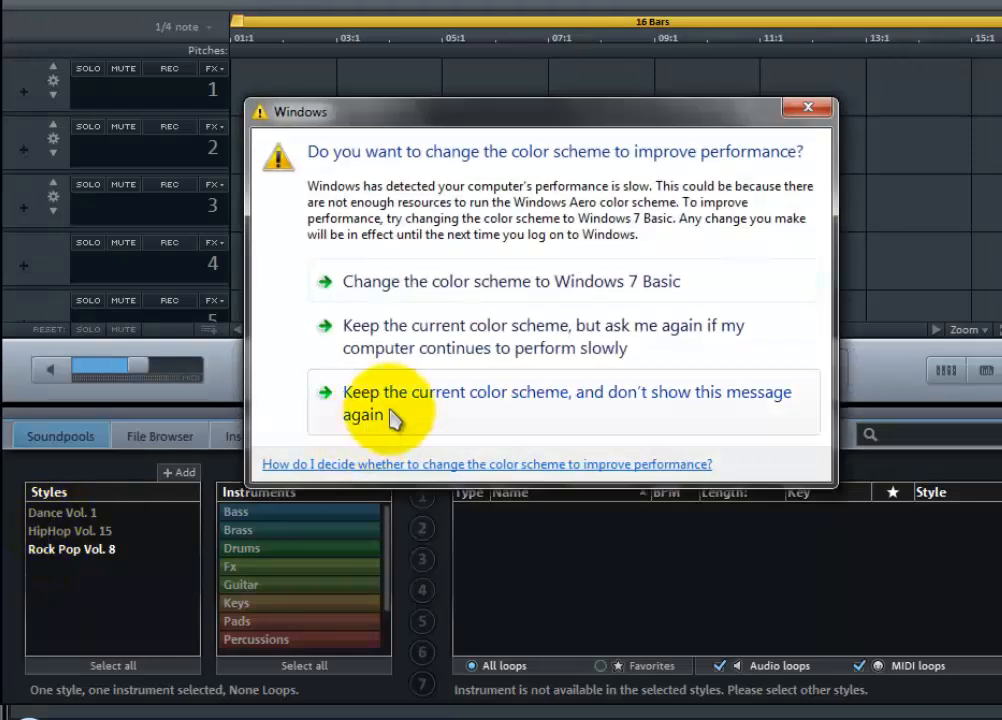
click(396, 408)
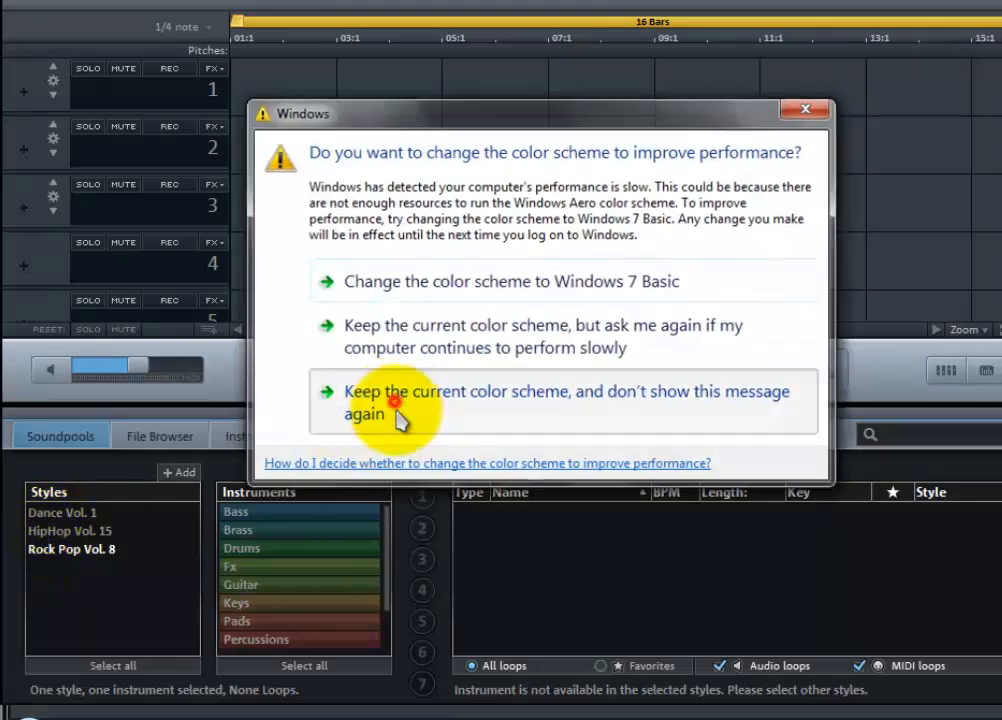
click(45, 513)
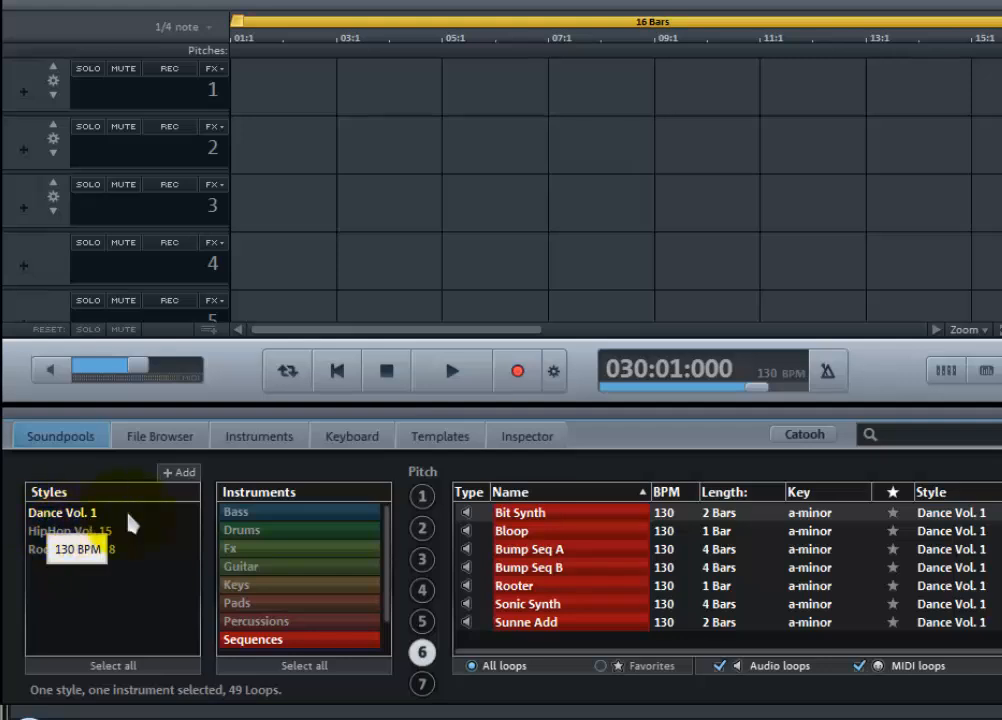
List the Drums loops of the Dance Vol. 1 style and look through the Bump Beat entries
click(249, 535)
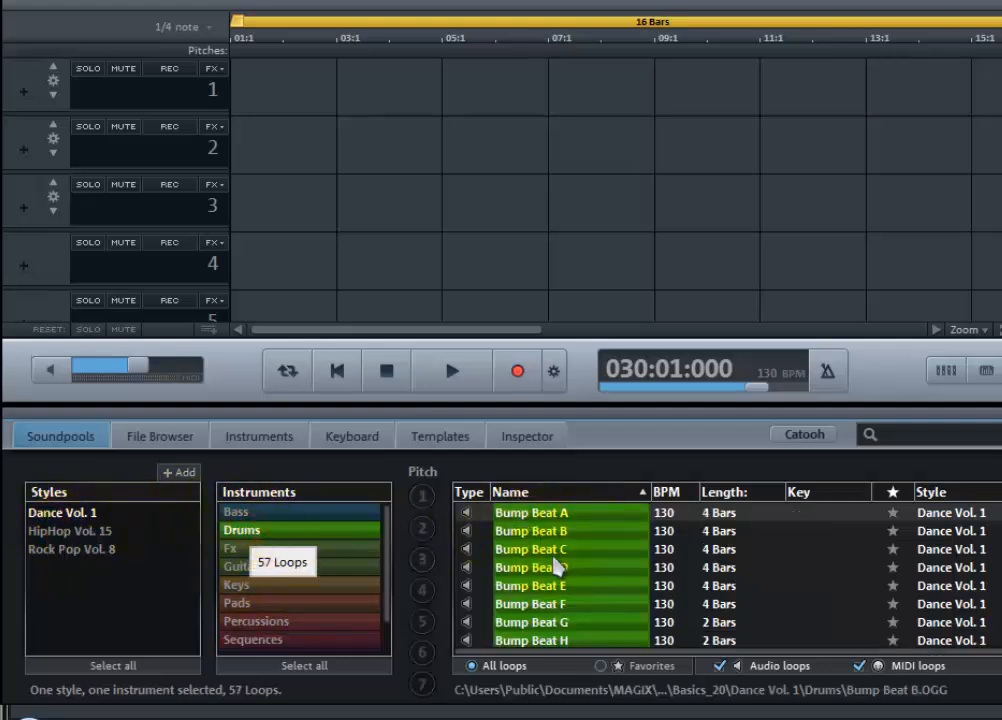
scroll(538, 625, down, 3)
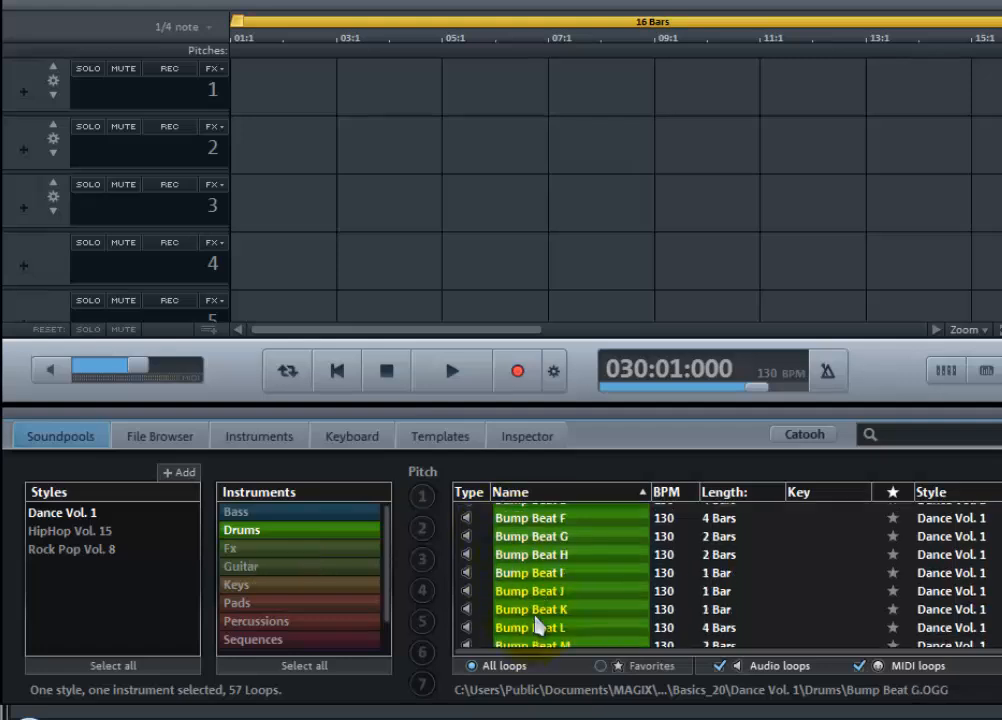
scroll(538, 625, down, 3)
scroll(538, 625, up, 6)
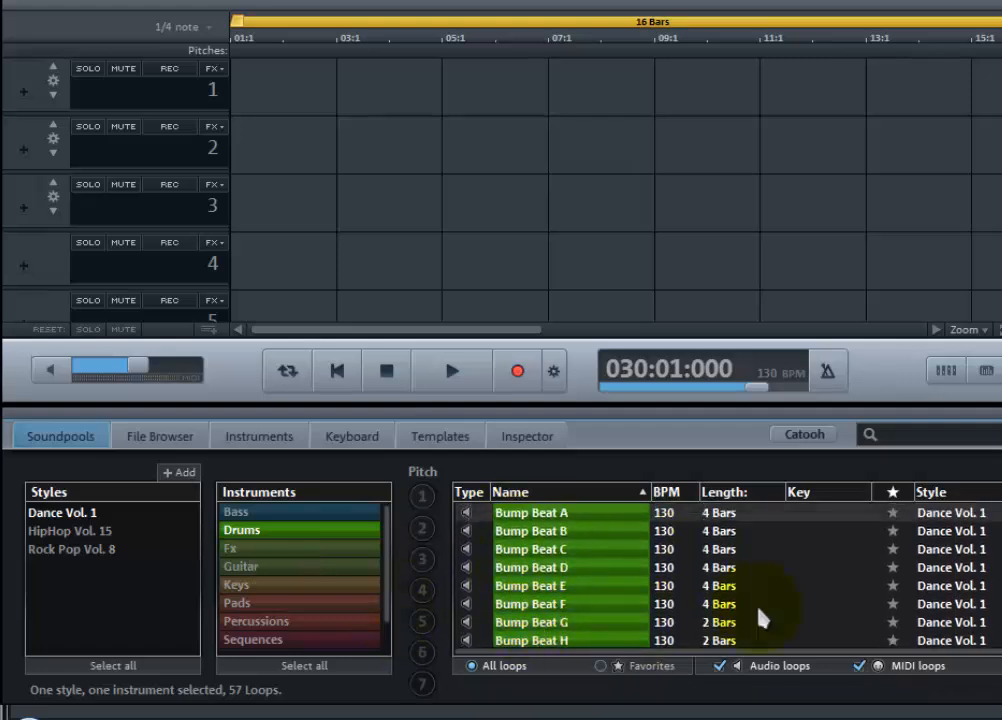
click(535, 512)
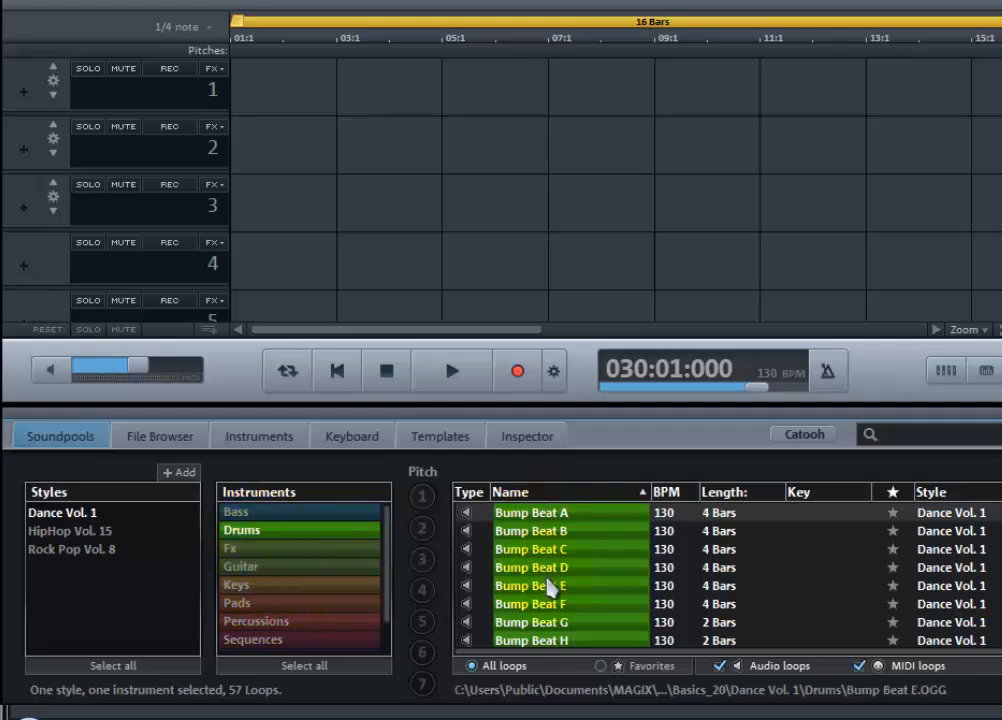
scroll(548, 588, down, 2)
scroll(548, 588, up, 2)
Preview the Bump Beat A drum loop and stop the preview
click(466, 604)
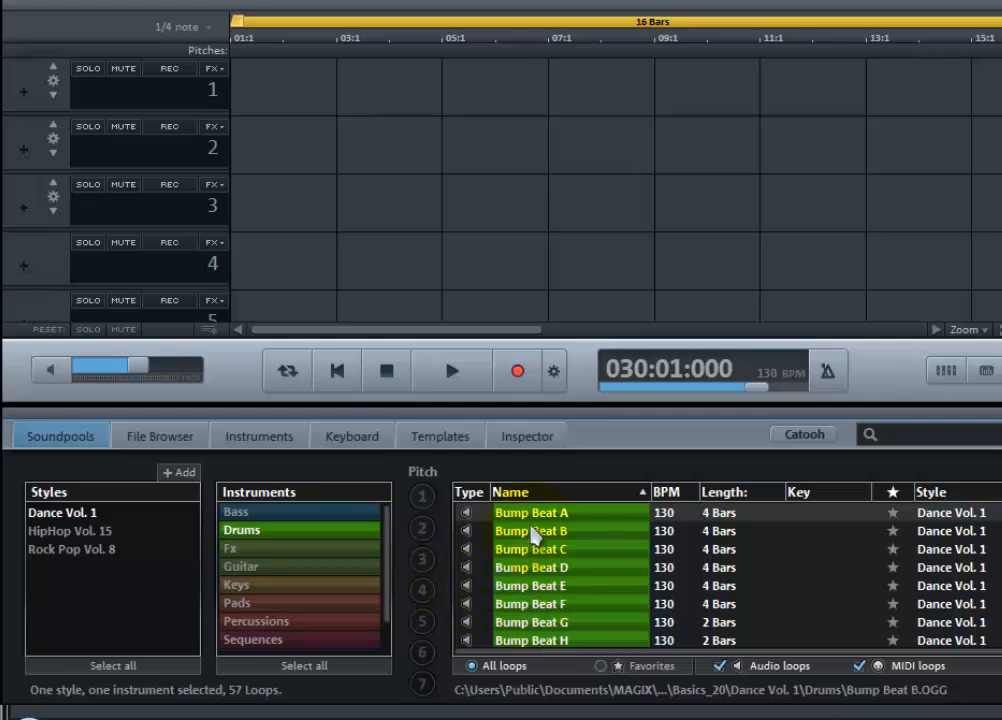
click(470, 551)
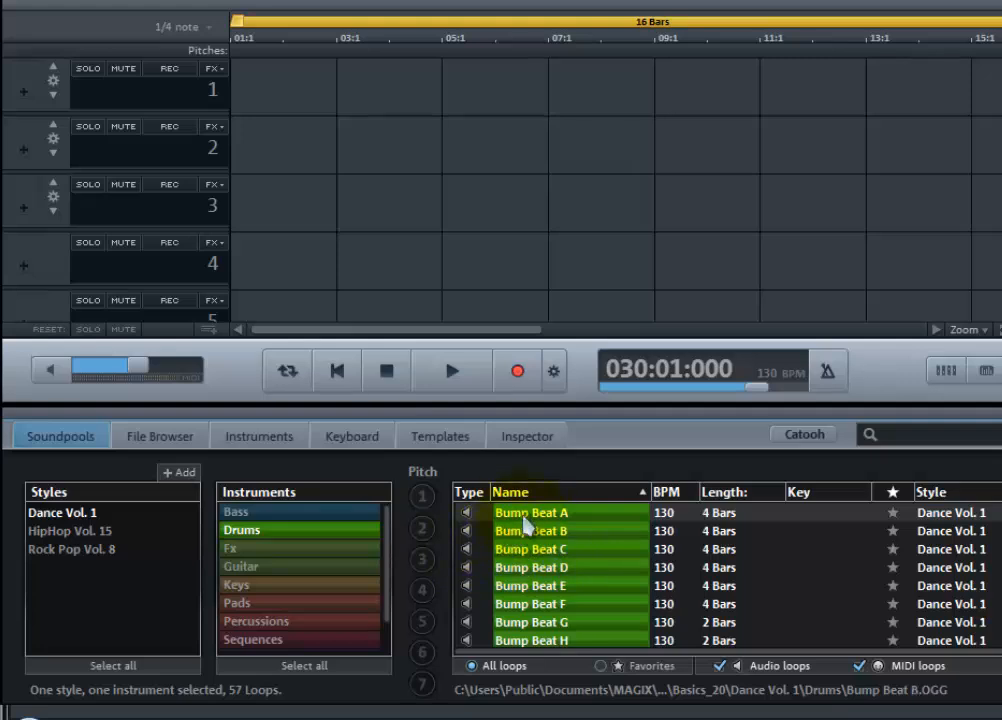
click(524, 516)
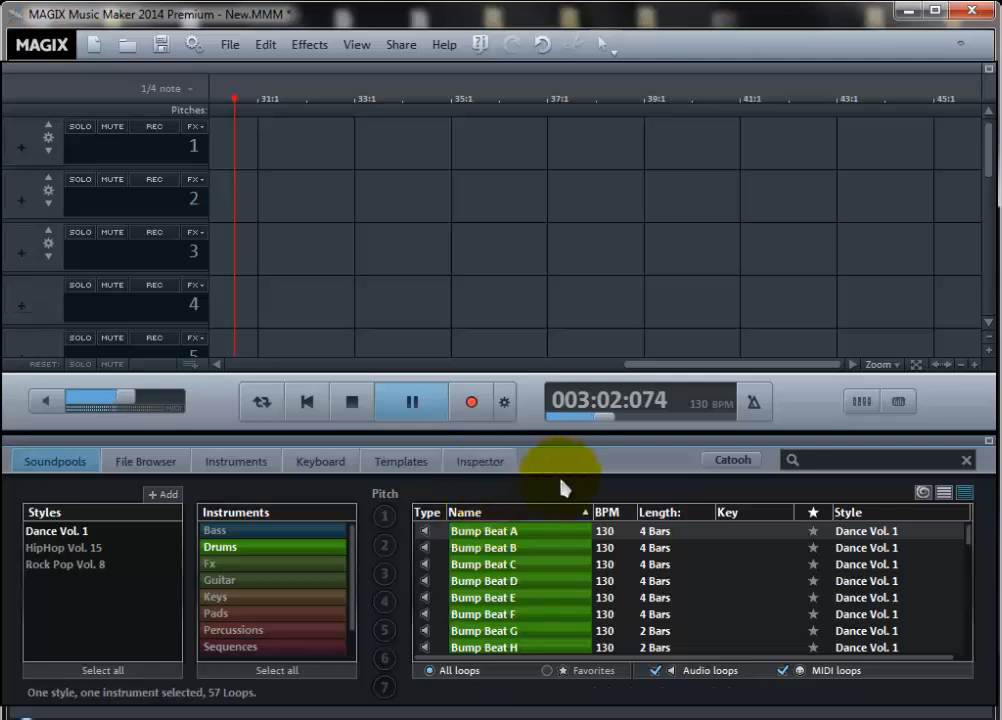
click(484, 533)
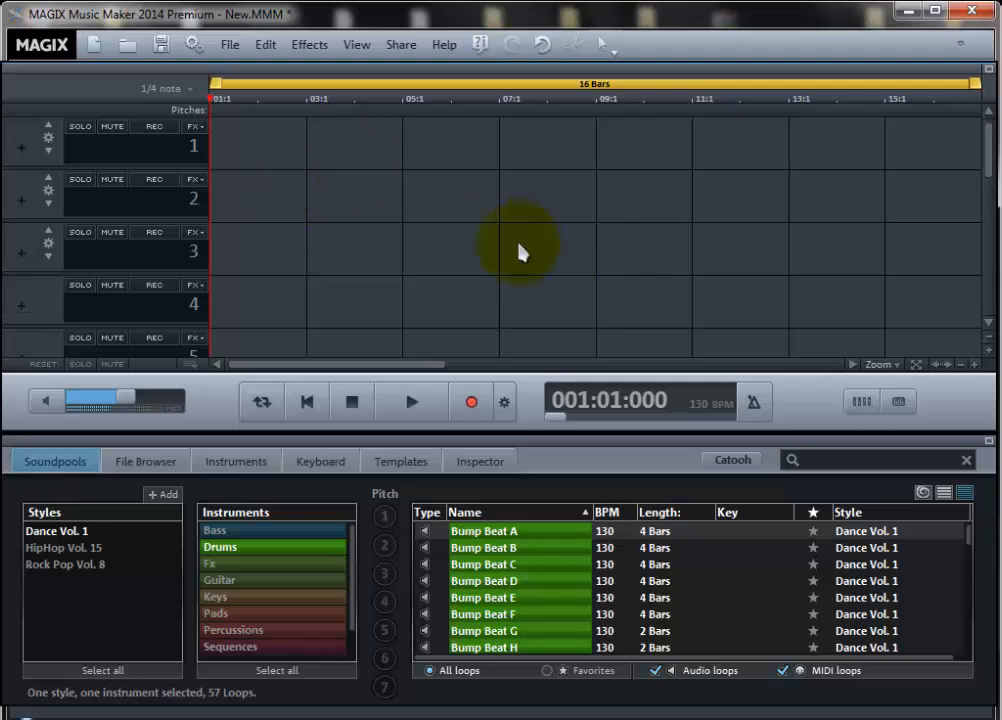
Place the Bump Beat A loop at bar 1 of track 1 and extend it to about bar 7
drag(365, 364, 301, 368)
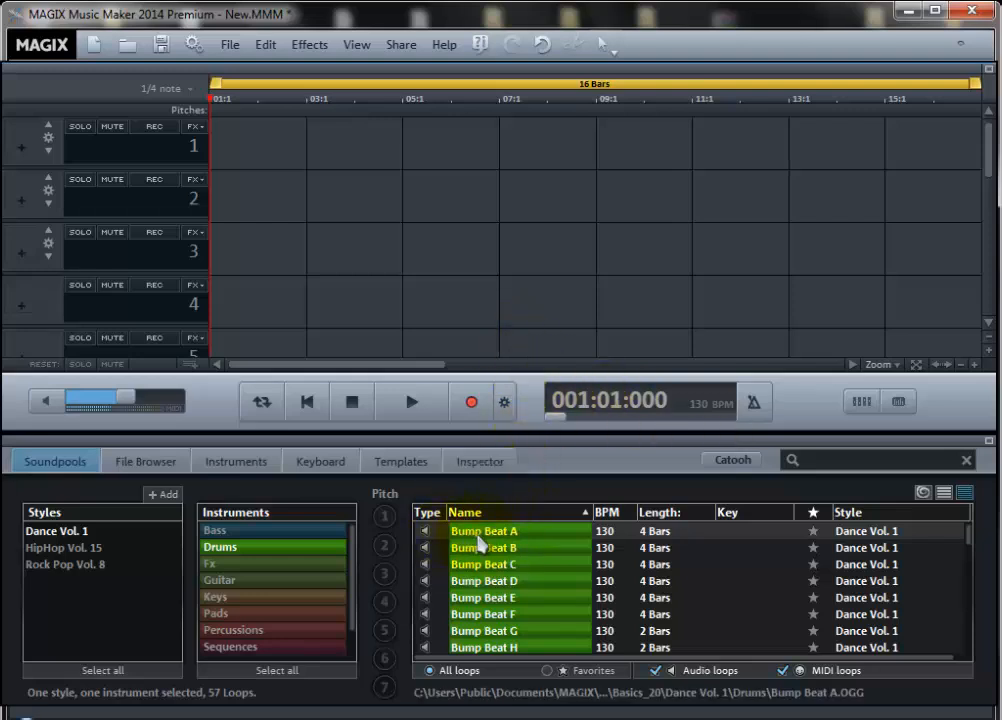
drag(497, 540, 268, 143)
drag(403, 143, 500, 160)
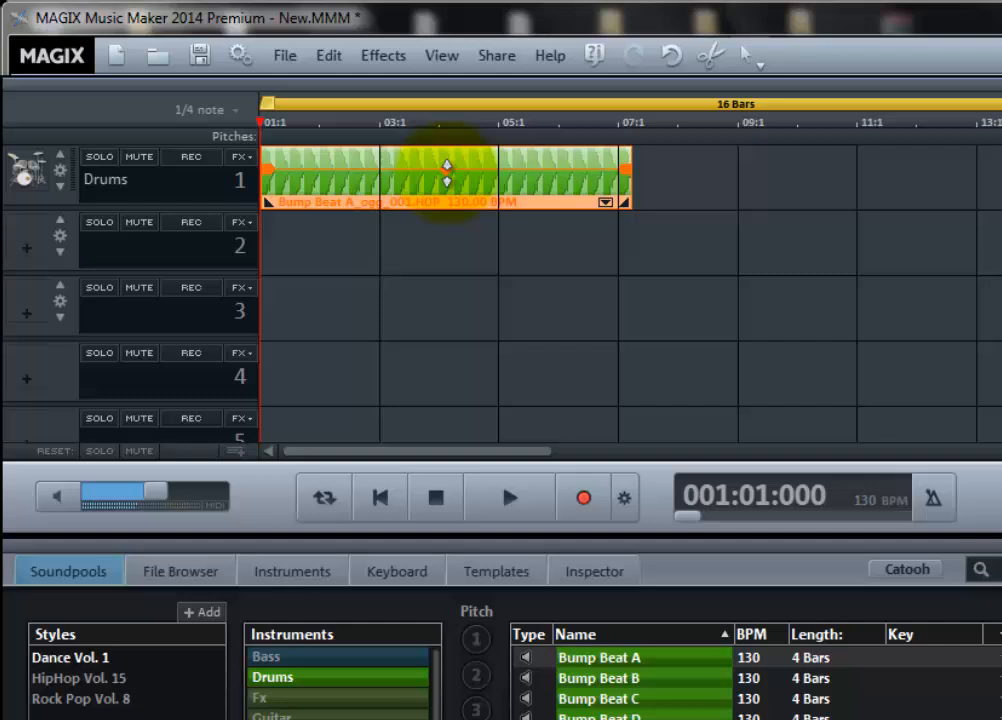
Try lowering the volume of the drum clip on track 1 and bring it back up
drag(359, 136, 359, 150)
drag(445, 188, 445, 168)
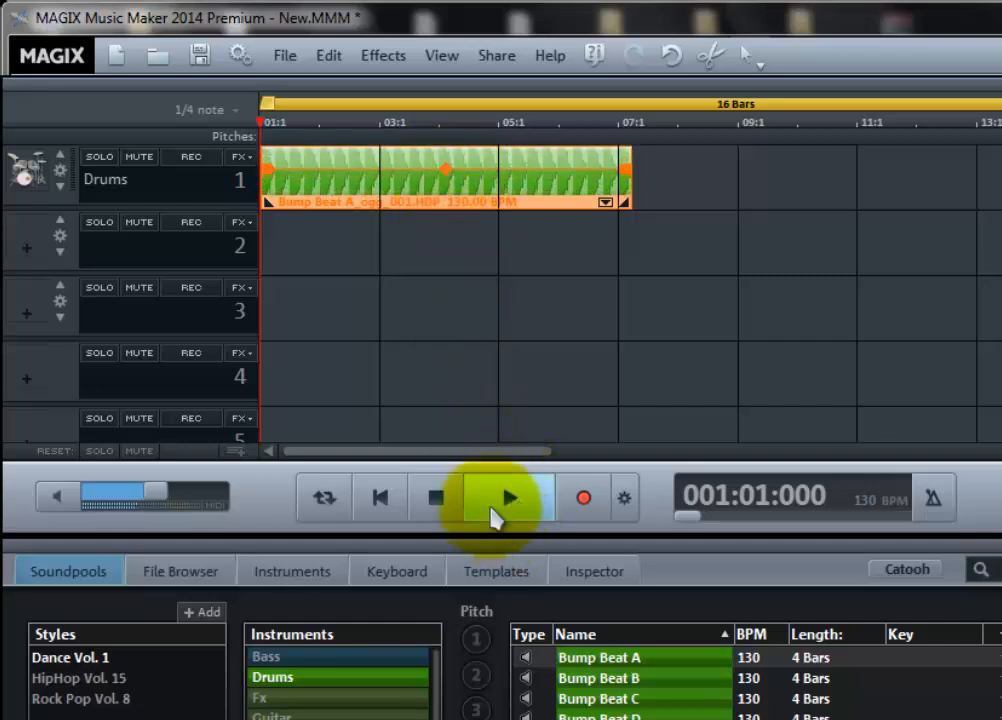
Play the opening bars of the drum clip and extend the clip to bar 15
click(512, 498)
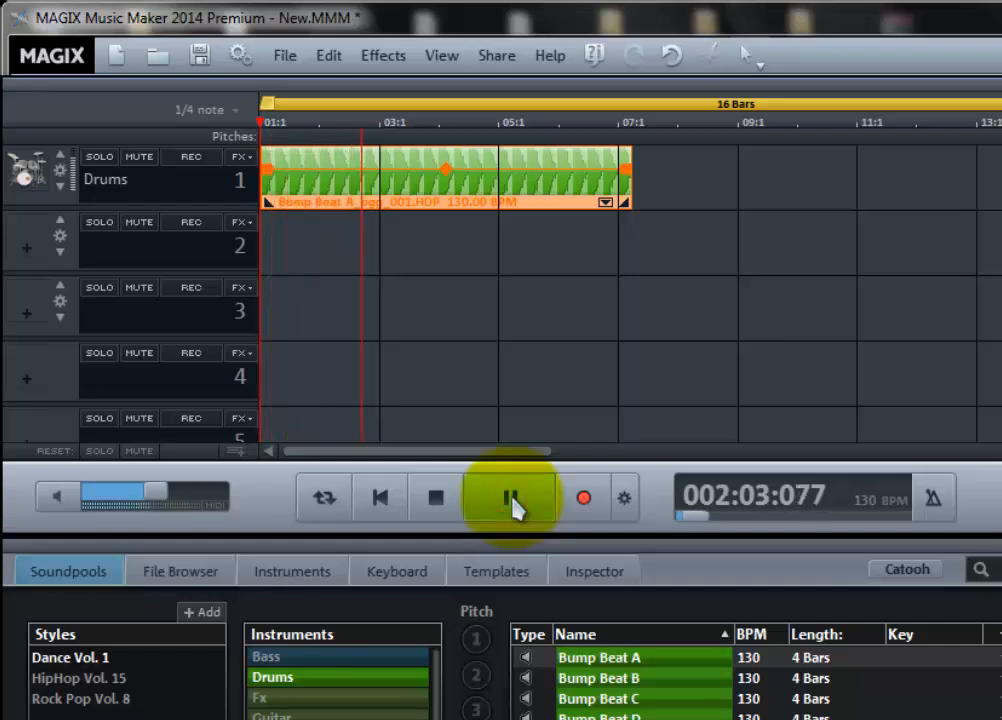
click(512, 497)
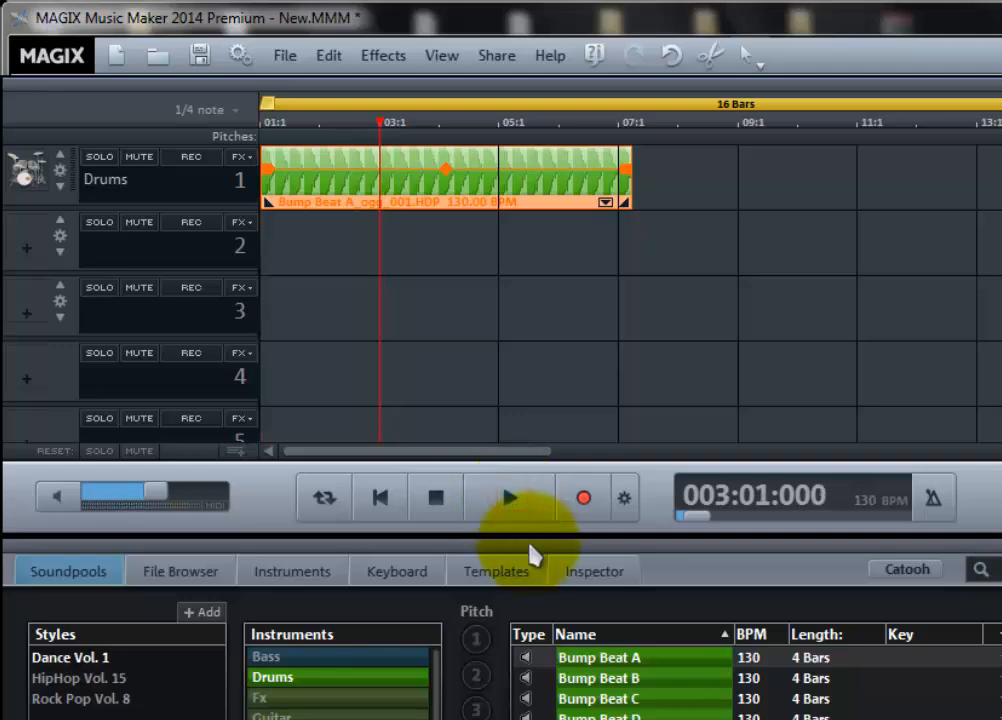
drag(626, 180, 1001, 206)
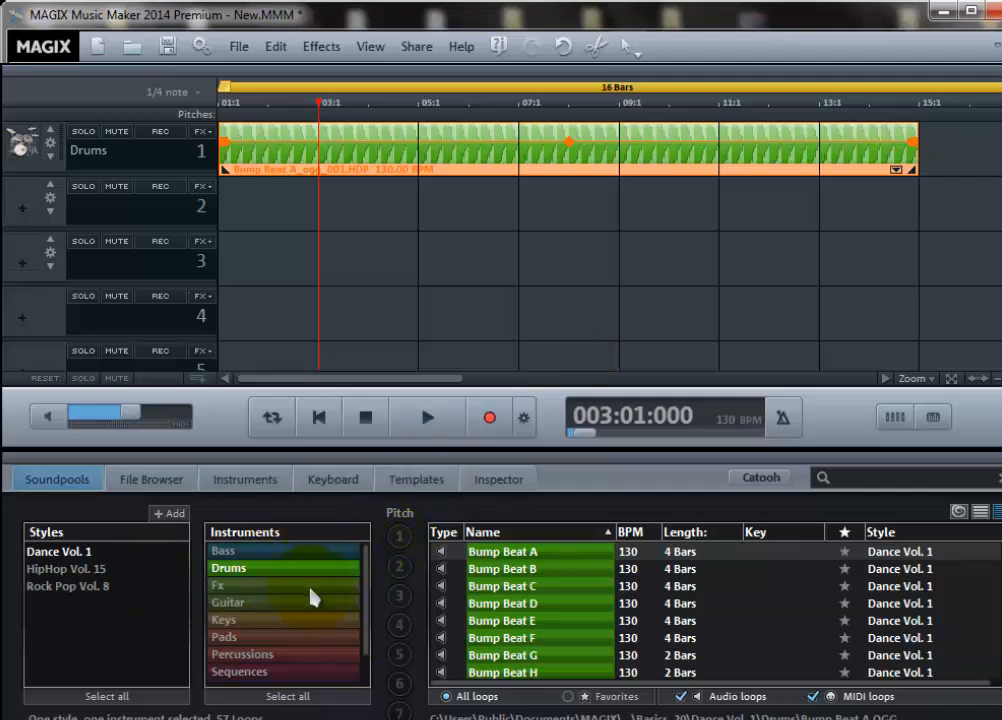
List the Bass loops of the style and preview Bump Bass 8th and Bump Bass Hi
click(224, 587)
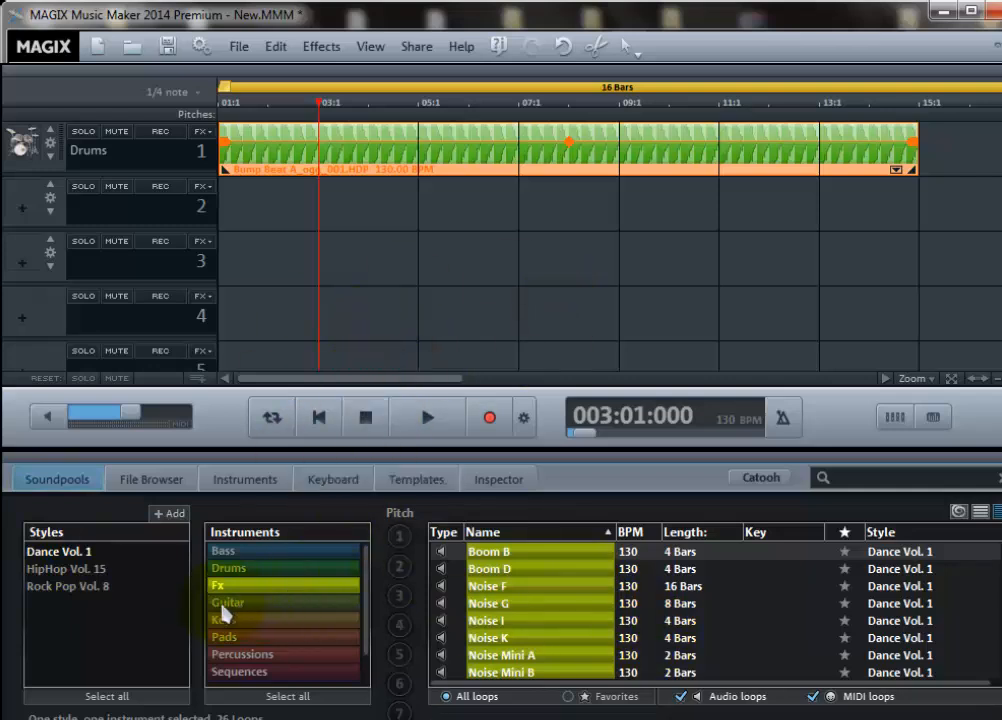
click(224, 550)
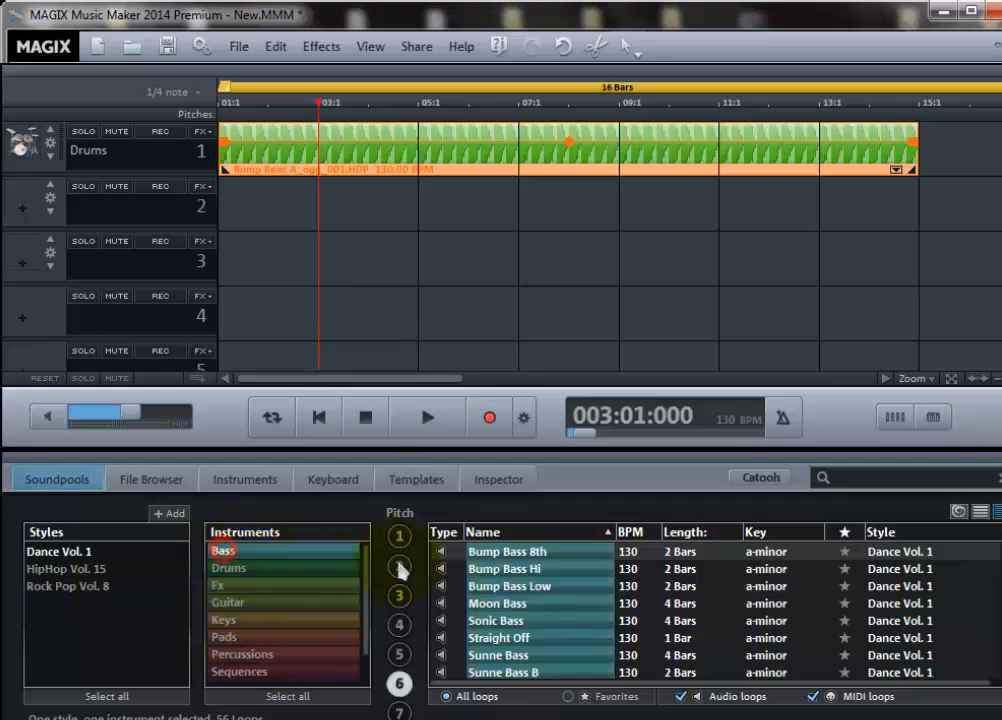
click(503, 555)
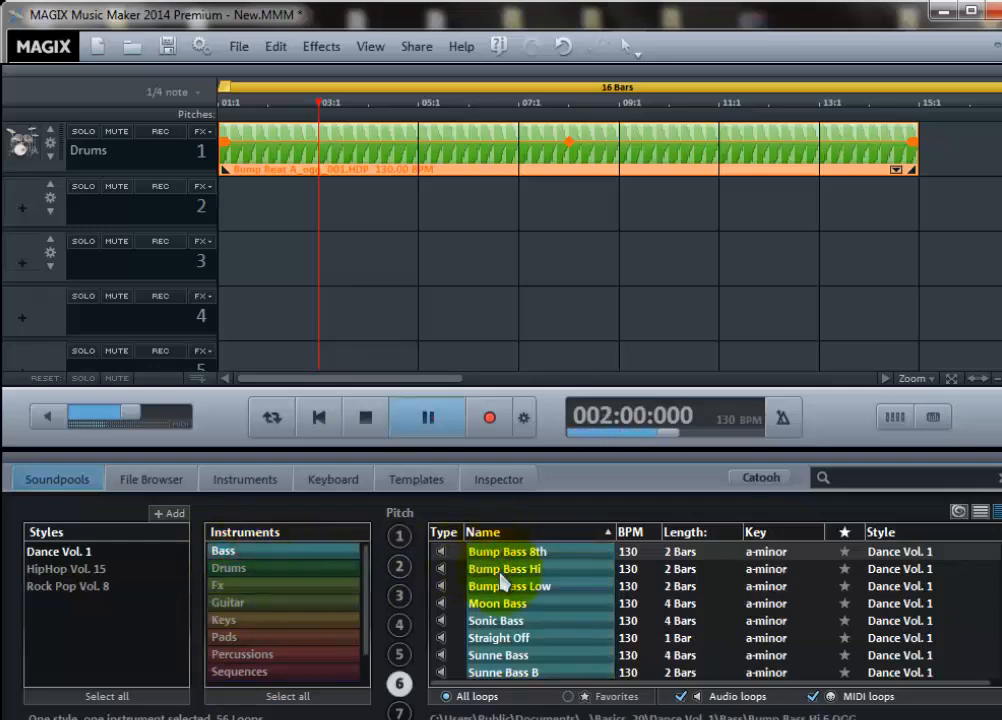
click(501, 571)
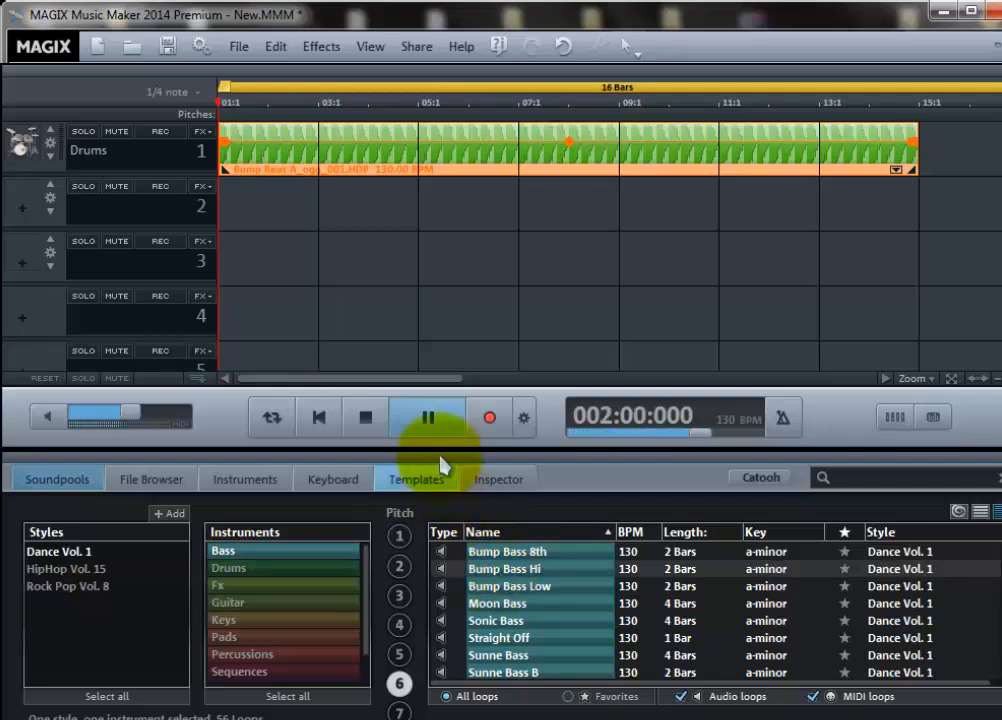
click(434, 406)
Place the Bump Bass Hi loop on track 2 from bar 3 to bar 11 and play it together with the drums
click(513, 569)
drag(513, 519, 707, 221)
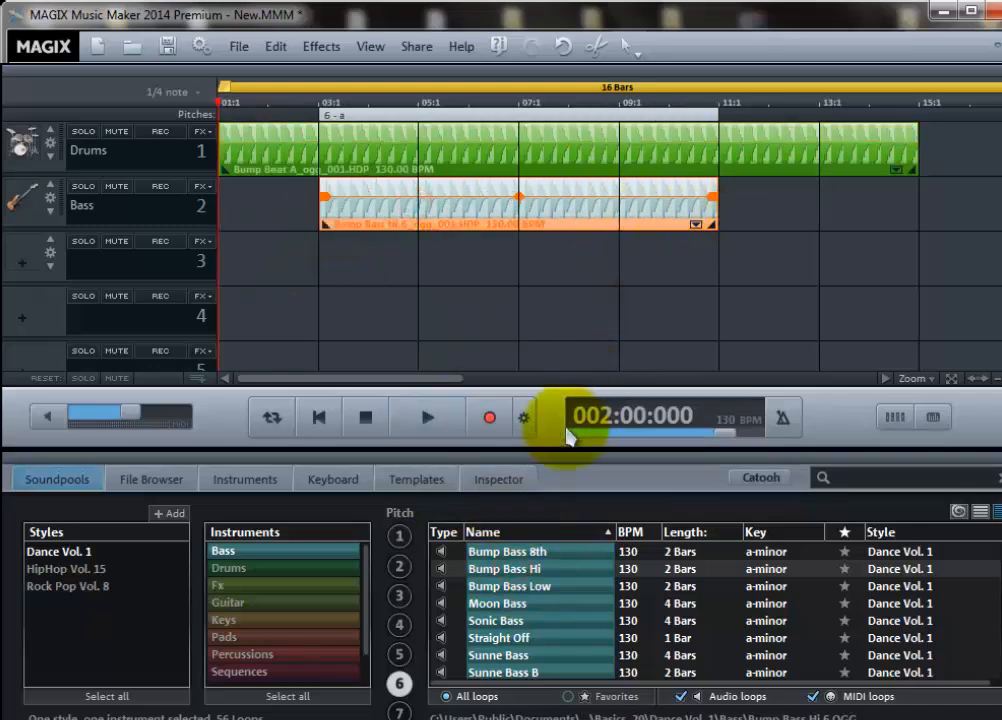
click(430, 420)
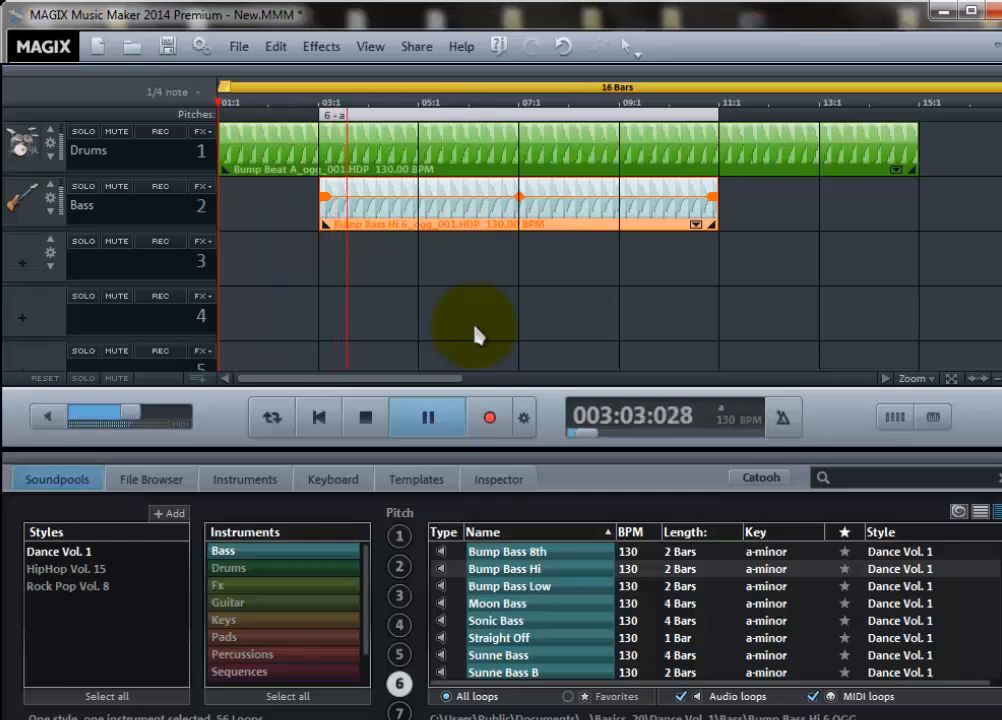
click(432, 419)
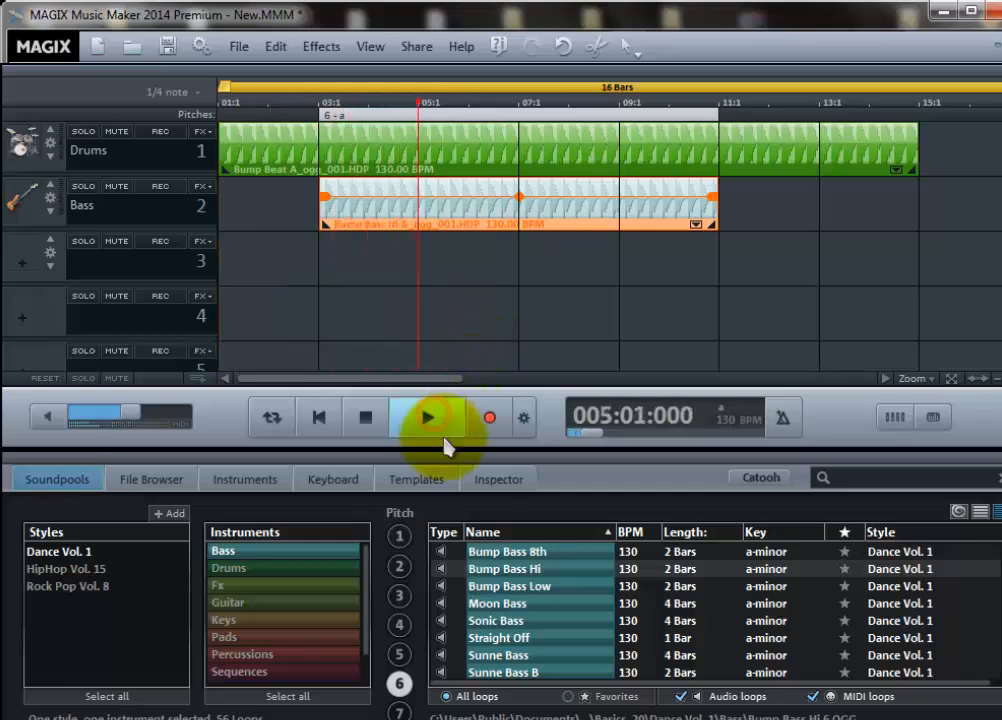
List the Keys loops and preview Bump Piano, El Piano A and El Piano D
click(234, 621)
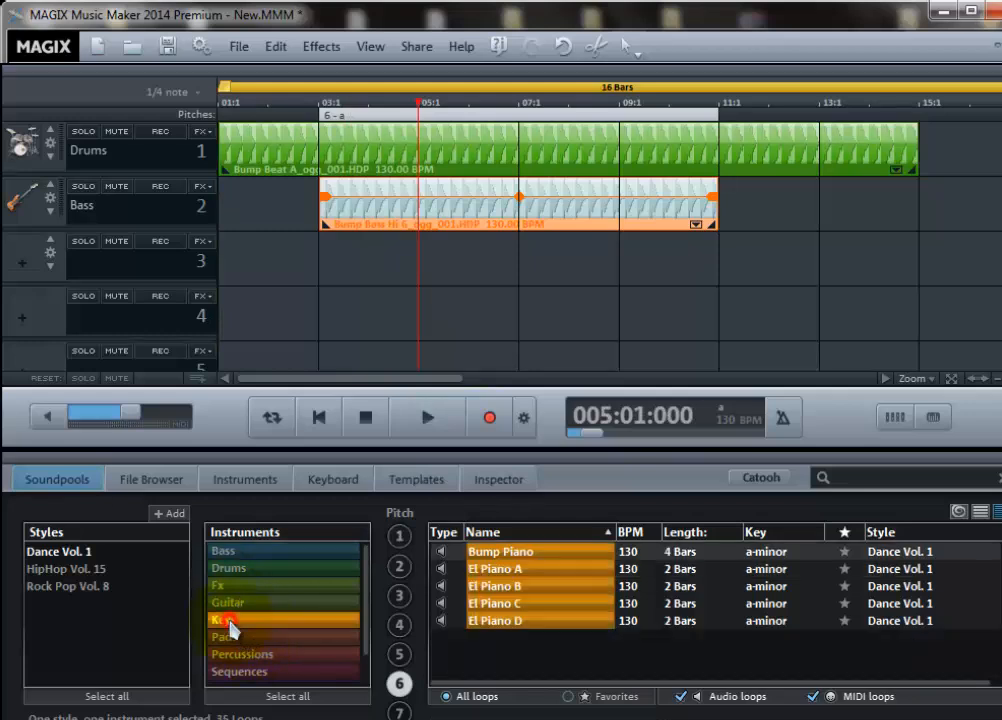
click(497, 559)
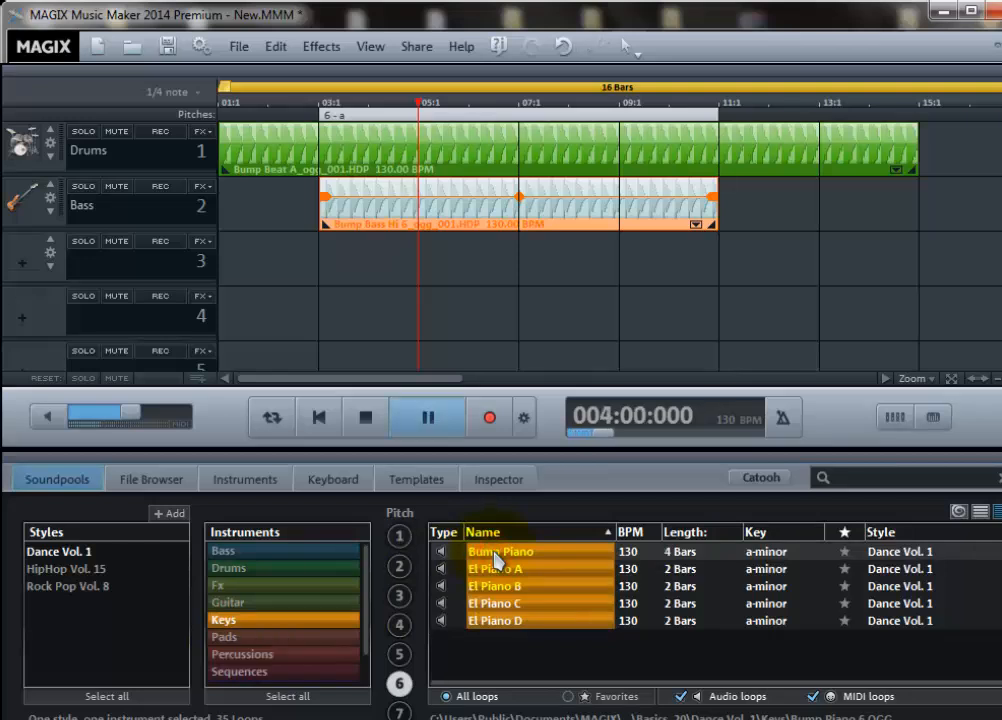
click(499, 572)
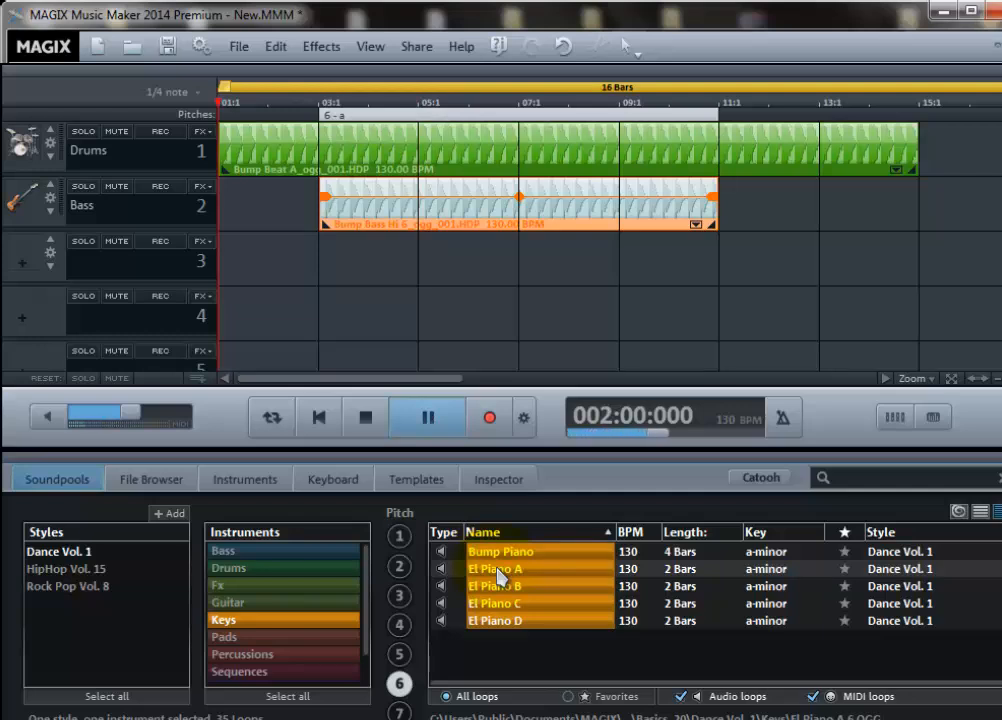
click(510, 621)
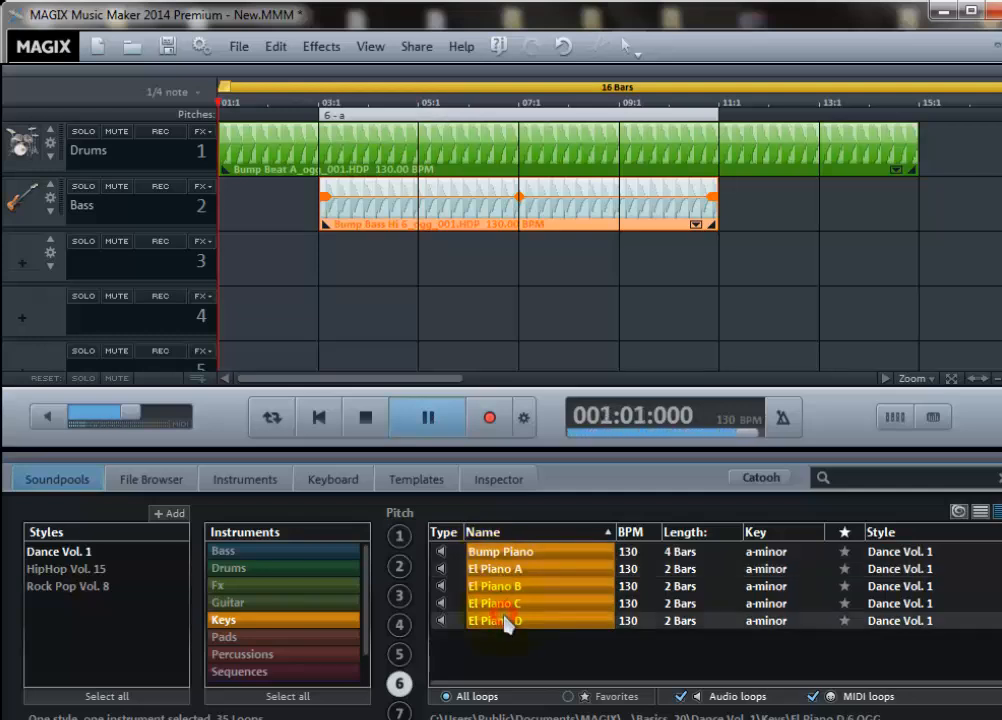
Place the El Piano D loop on track 3 from bar 5 to bar 11 and play the arrangement
drag(510, 621, 716, 270)
click(440, 419)
click(486, 320)
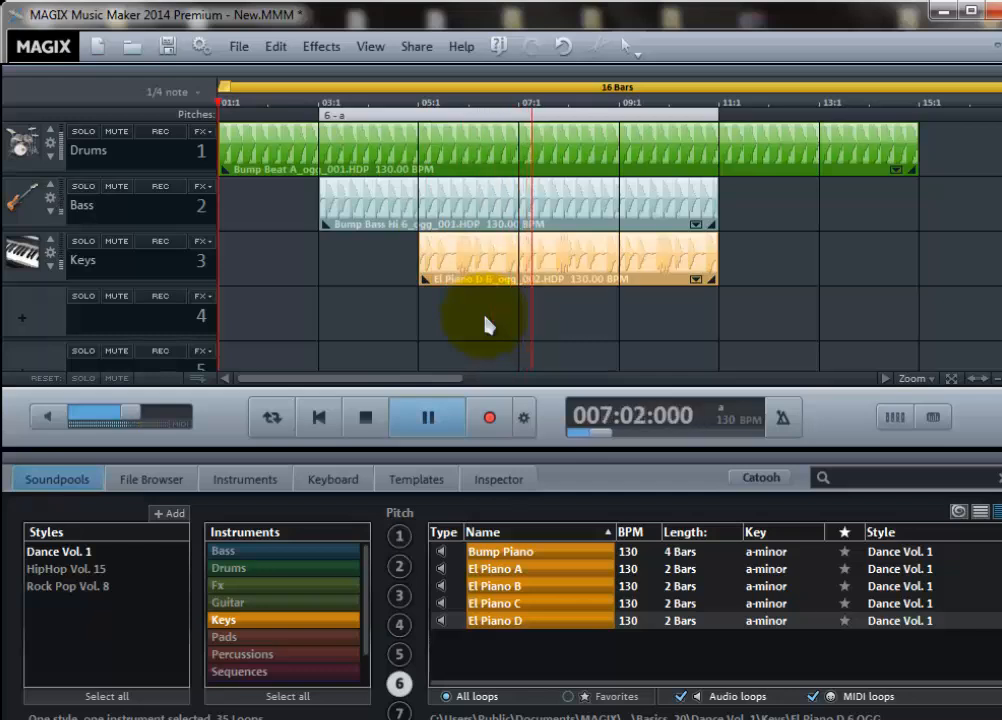
click(436, 418)
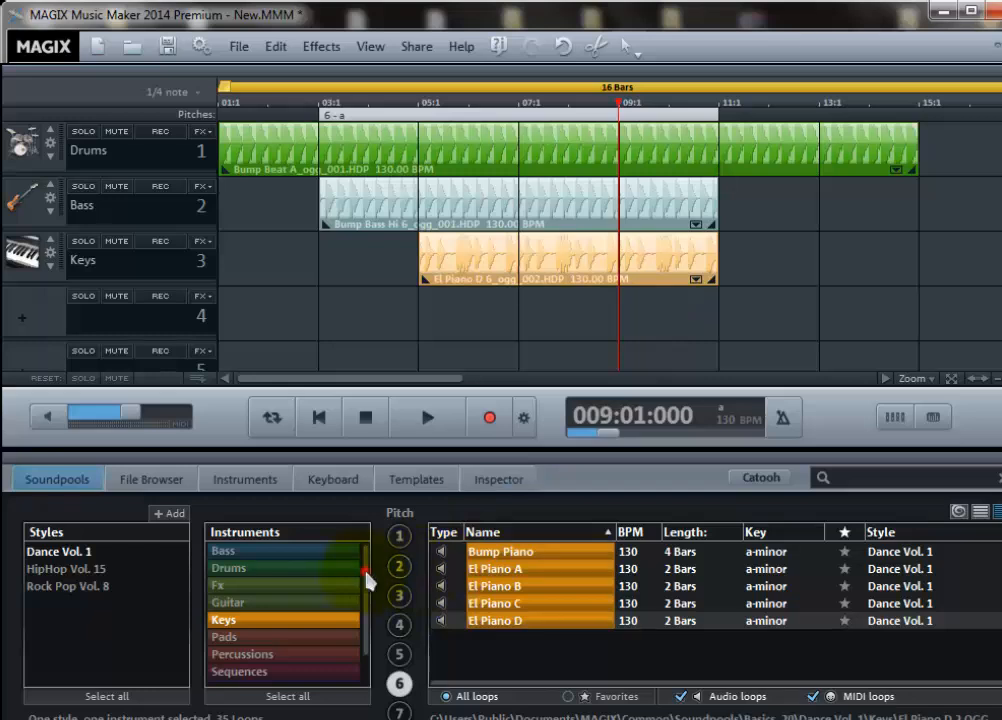
List the Vocals loops of the style and preview A Verse A
scroll(366, 578, down, 2)
scroll(369, 562, up, 2)
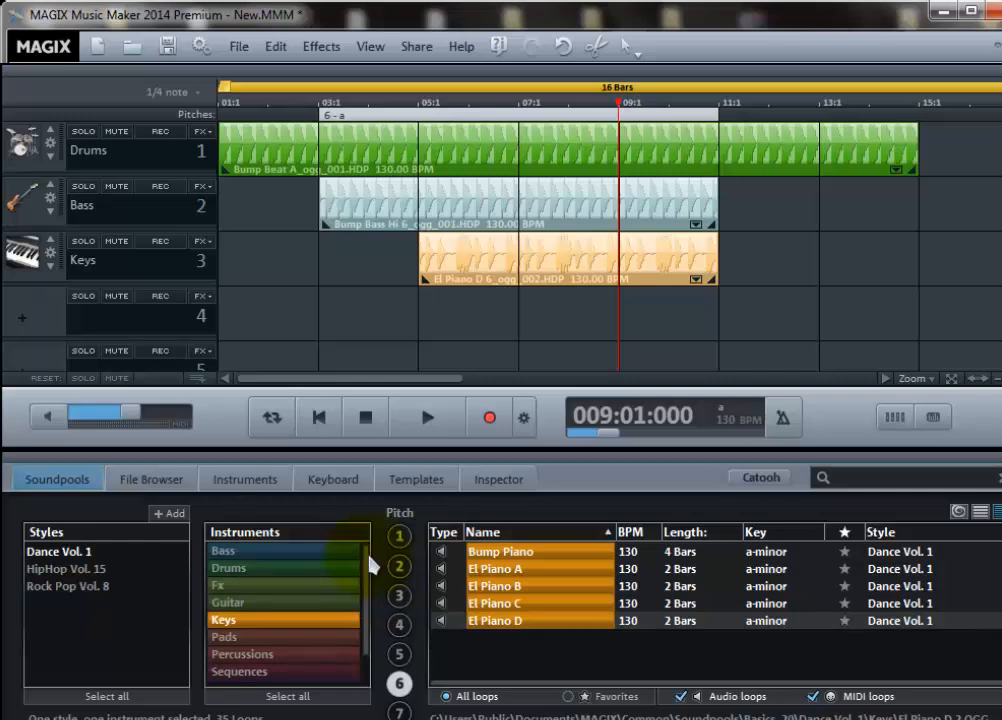
drag(369, 557, 365, 608)
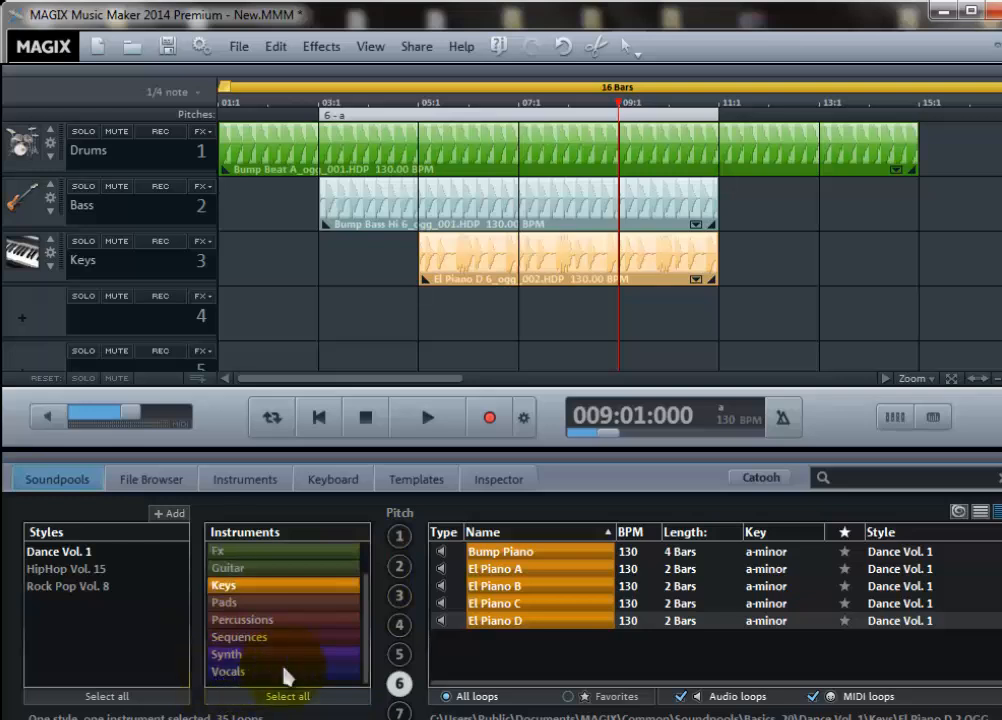
click(225, 672)
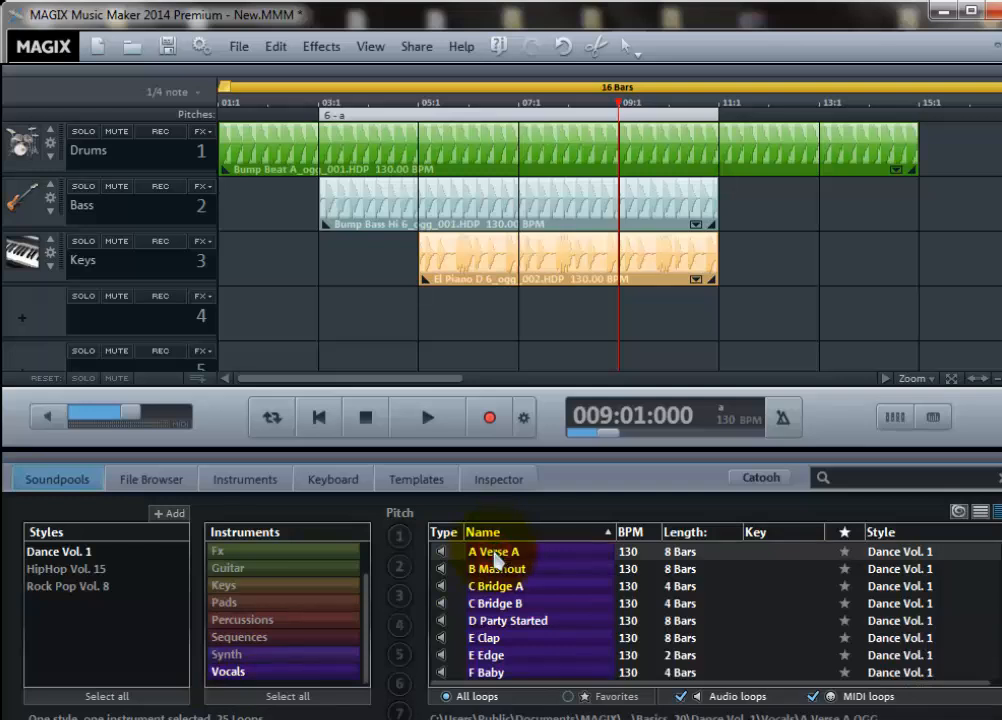
click(497, 560)
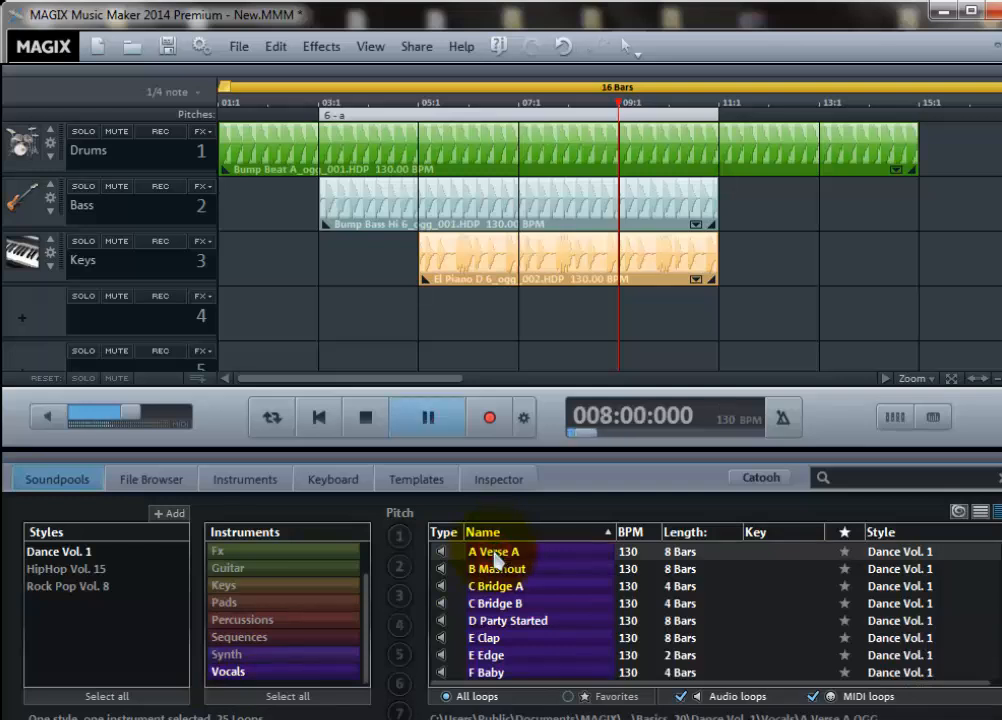
Stop the preview of the A Verse A vocal loop
click(428, 420)
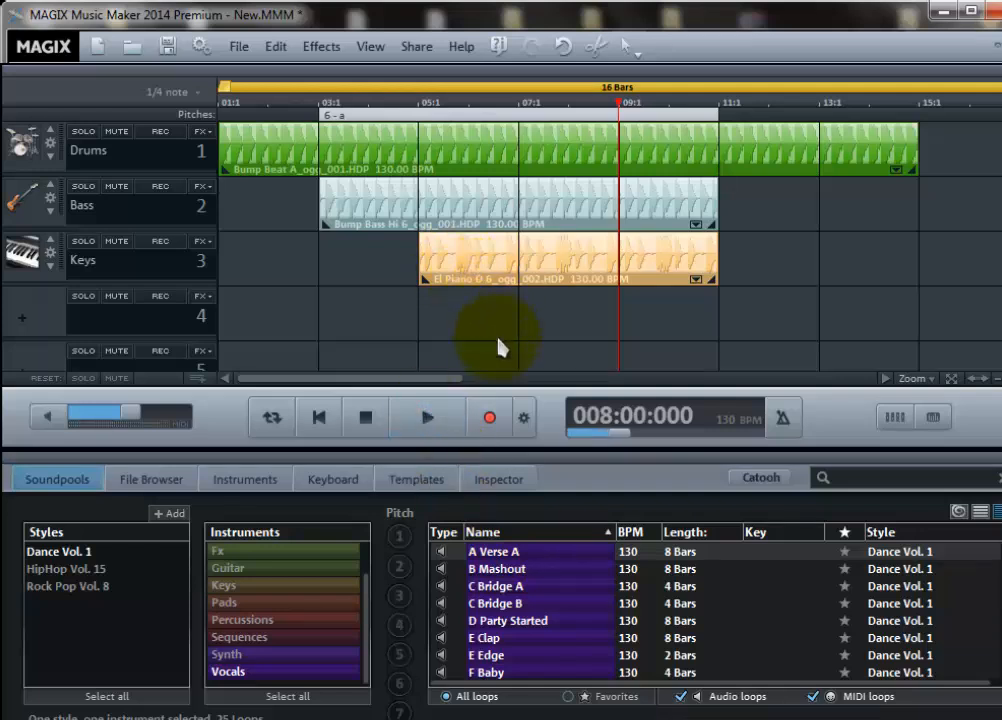
key(space)
key(space)
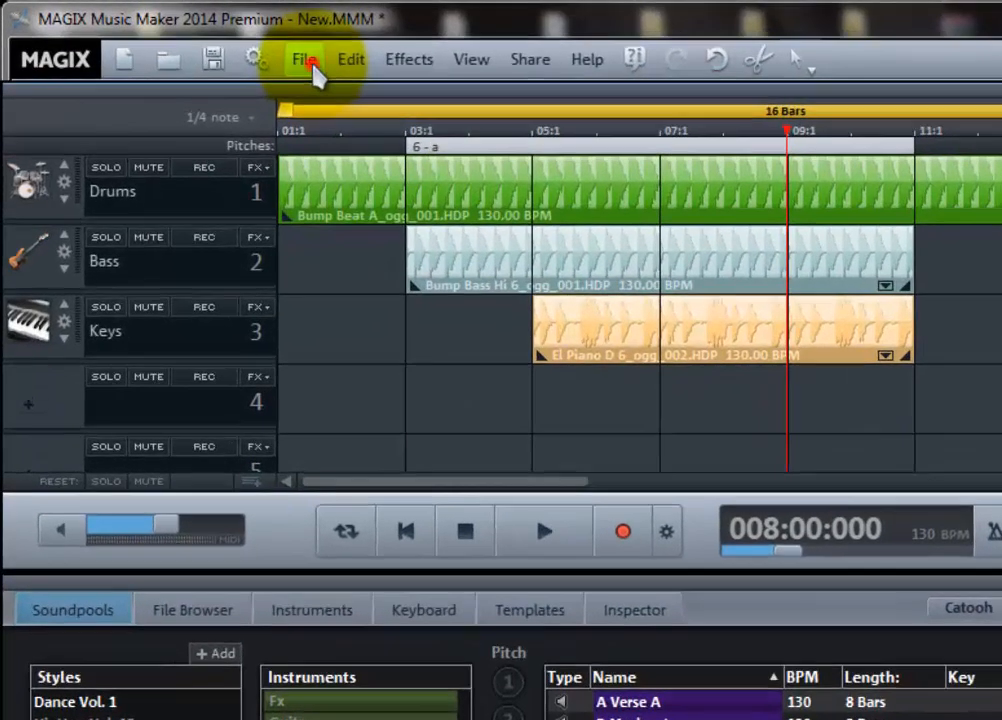
Look through the project's audio and video export formats, including MP3, without exporting anything
click(239, 46)
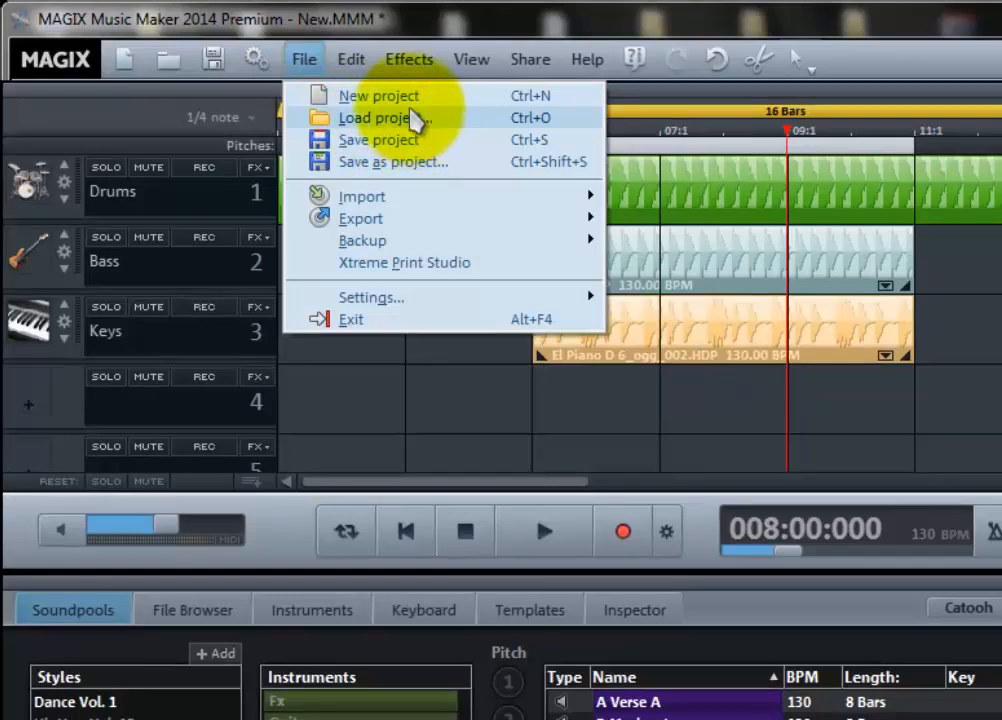
click(303, 58)
click(305, 60)
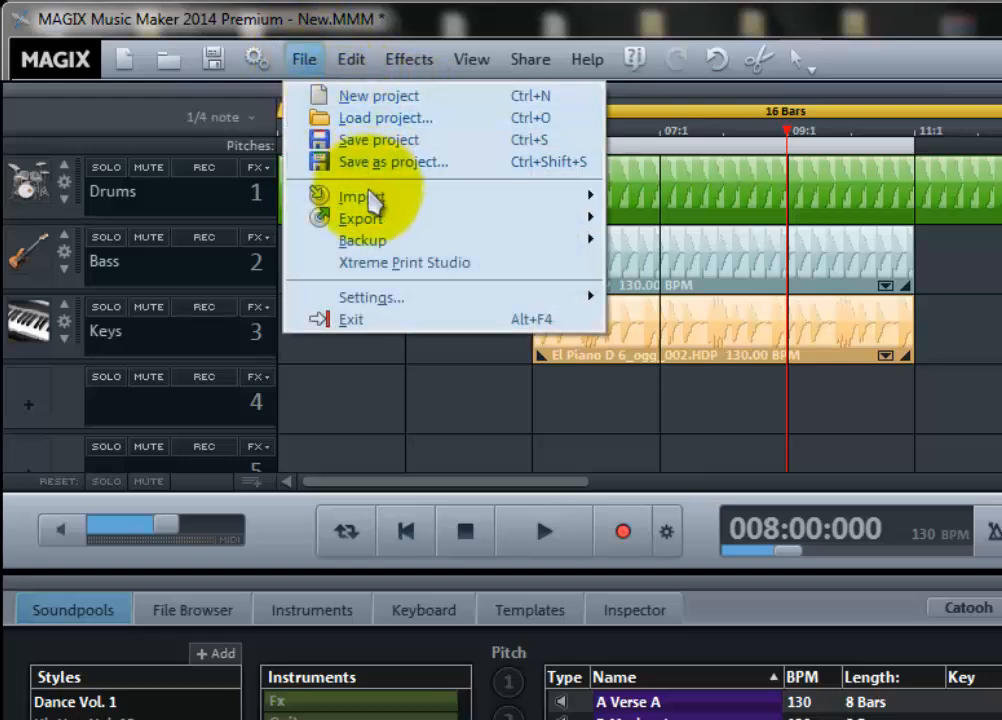
mouse_move(457, 235)
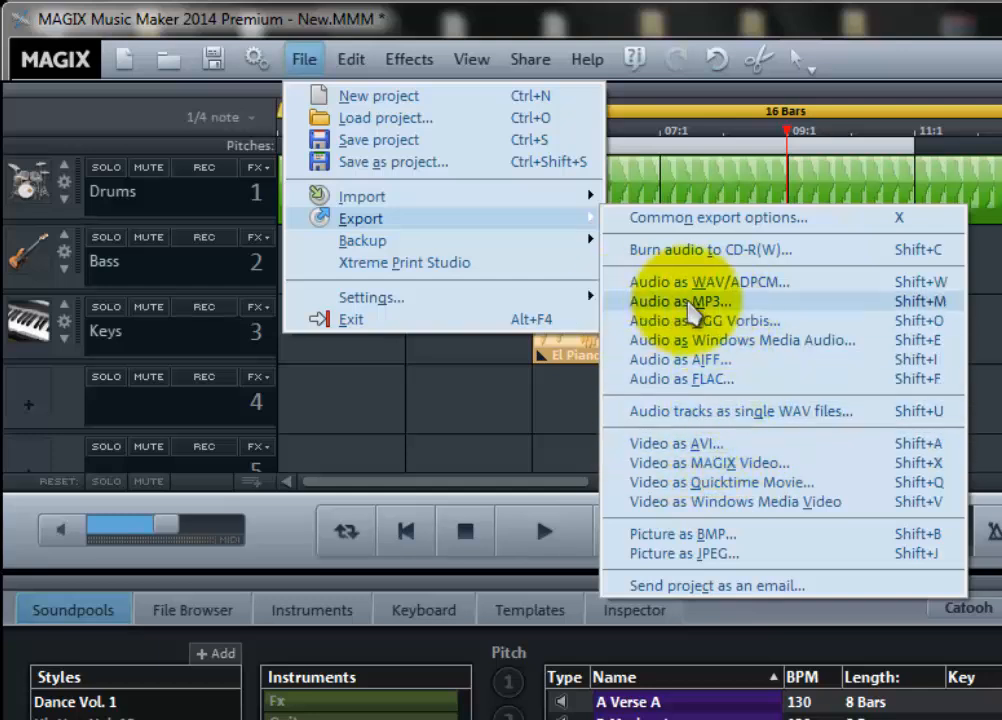
click(519, 423)
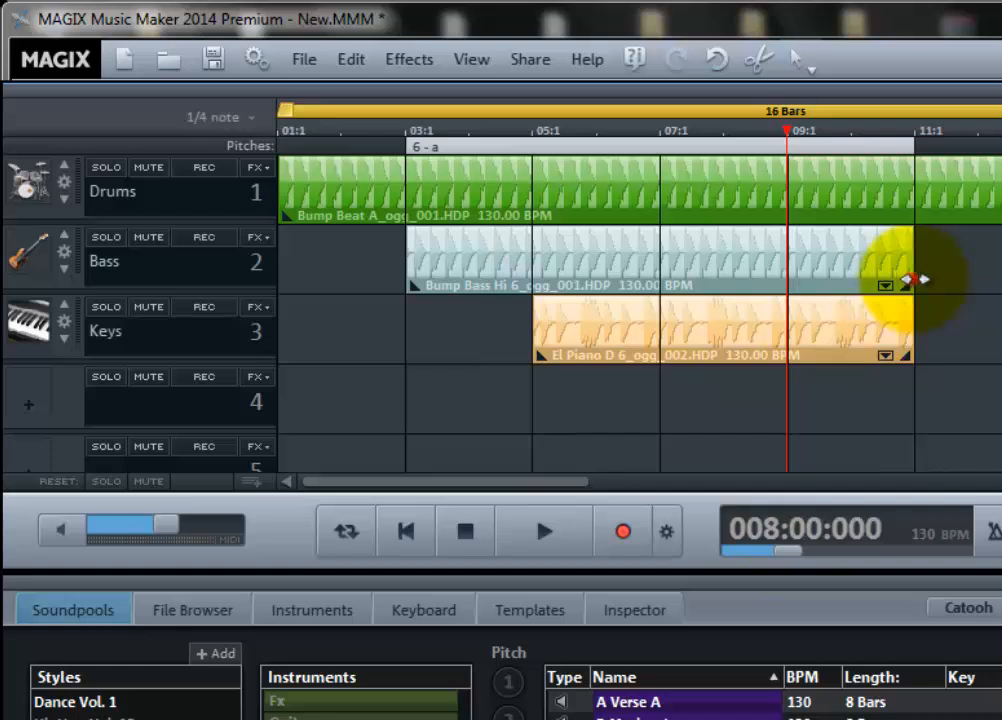
Copy the El Piano D loop and paste the copy on track 3, starting at bar 11
mouse_move(912, 279)
mouse_down()
mouse_move(990, 265)
mouse_move(907, 287)
mouse_up()
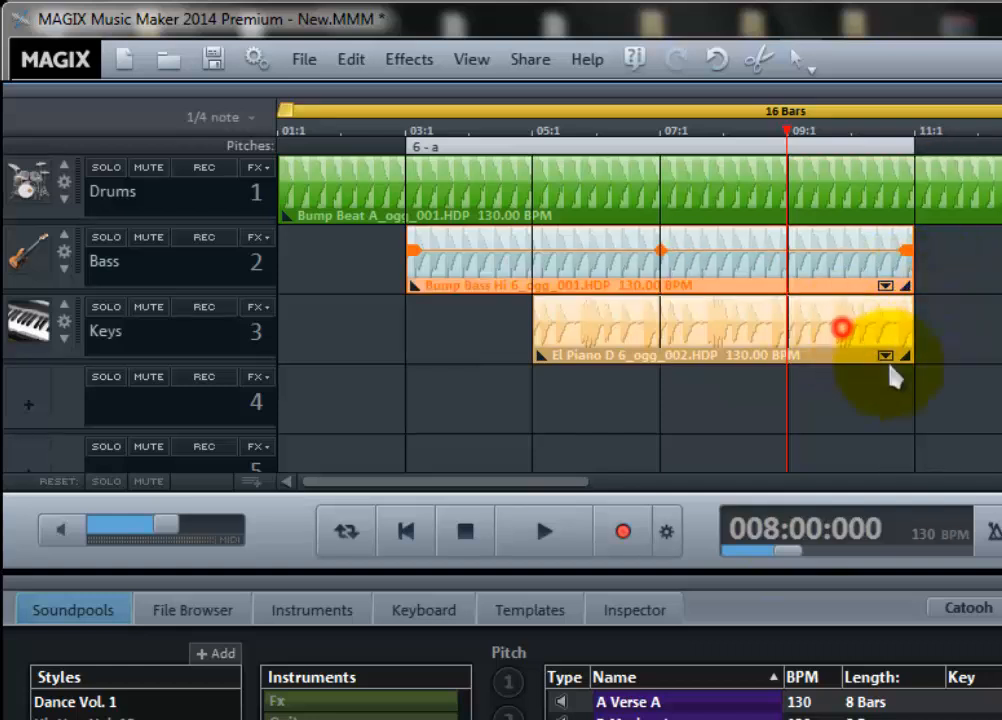
click(842, 328)
right_click(658, 345)
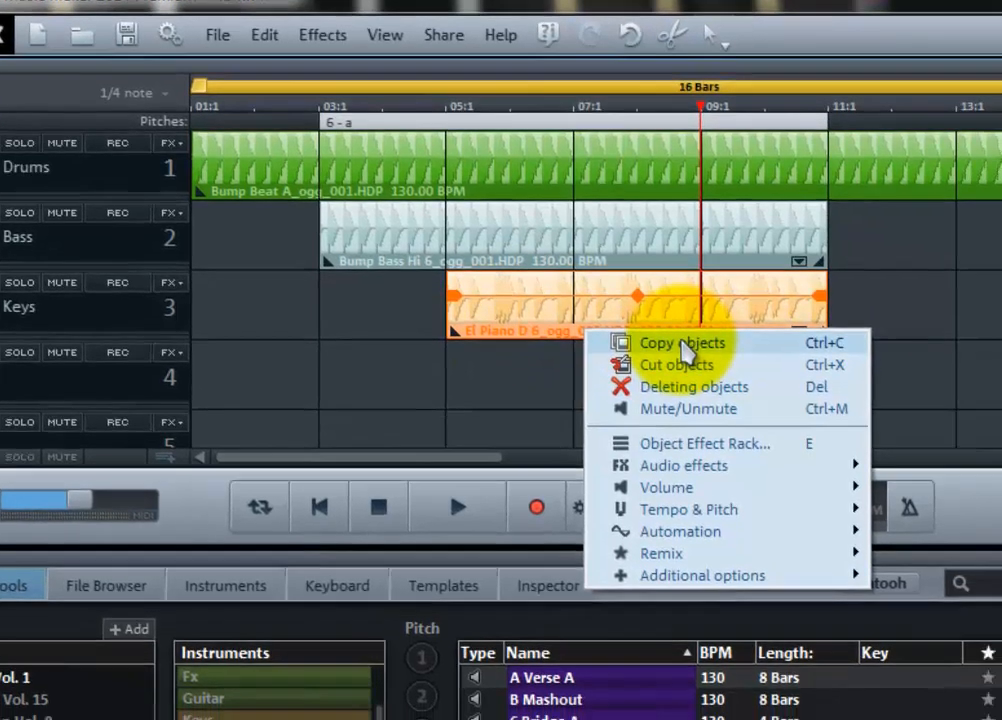
click(683, 343)
click(880, 290)
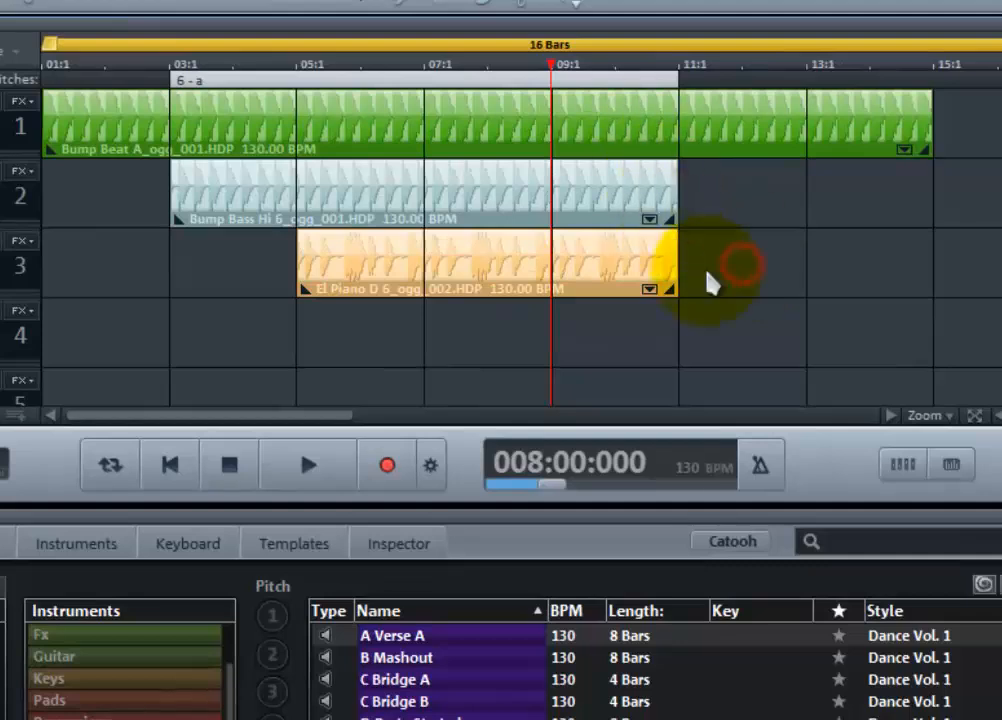
right_click(727, 275)
click(752, 288)
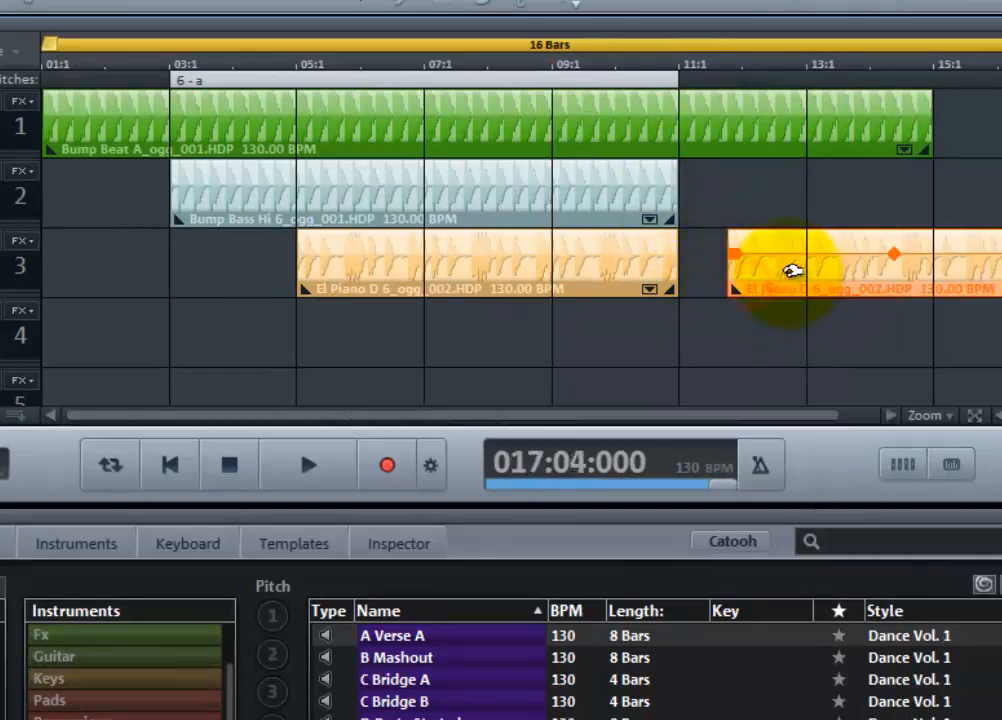
drag(792, 270, 748, 271)
Delete the pasted El Piano D copy that starts at bar 11 on track 3
right_click(745, 272)
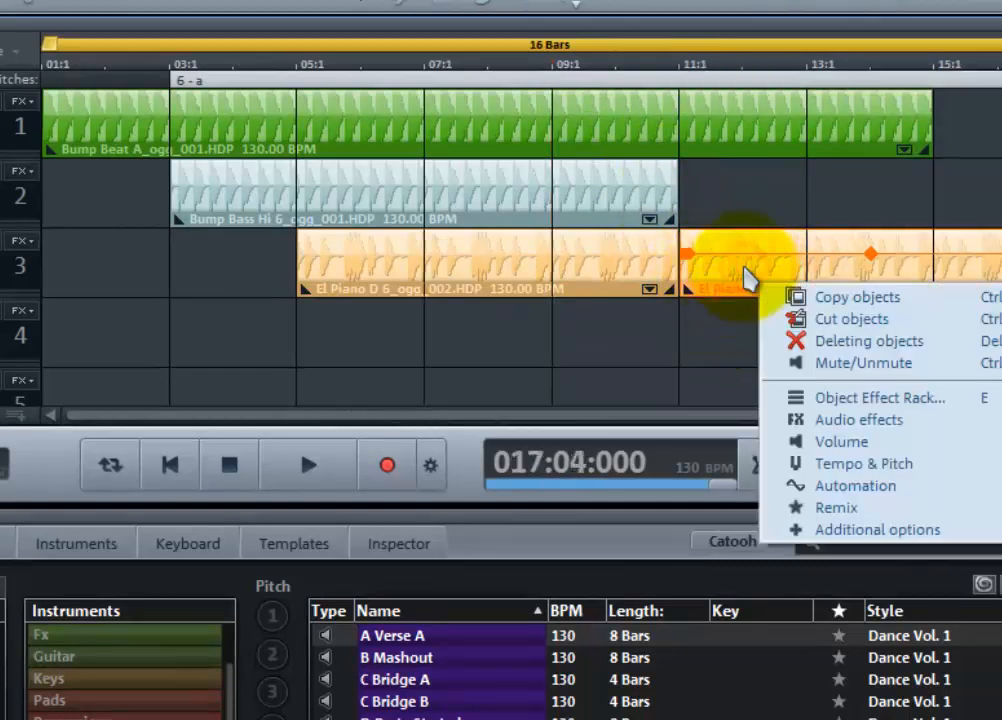
click(817, 340)
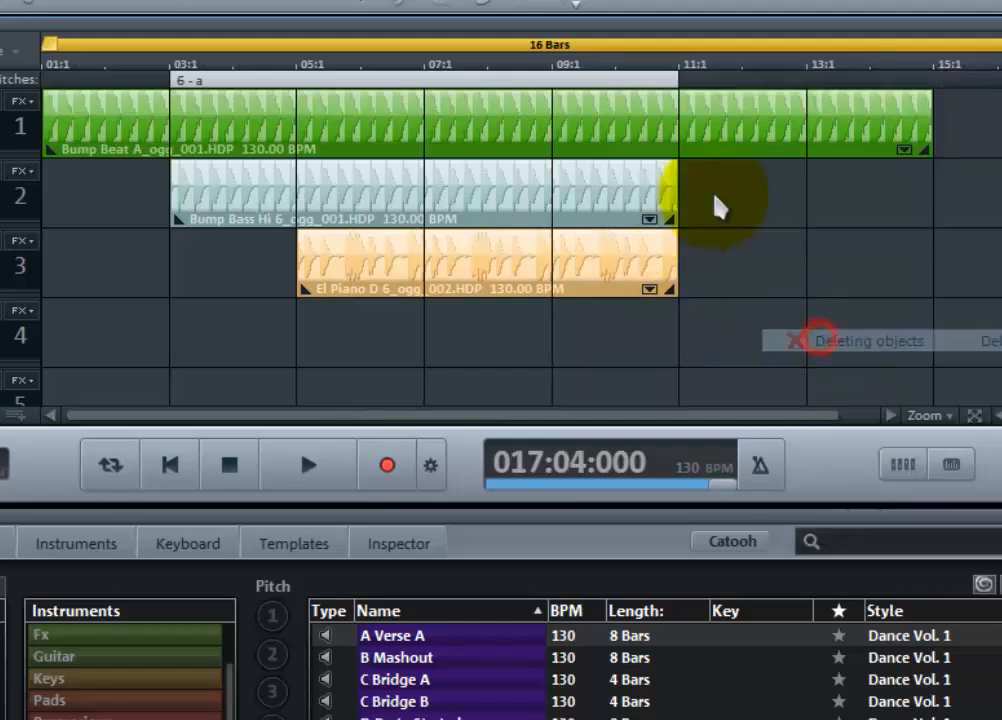
click(750, 207)
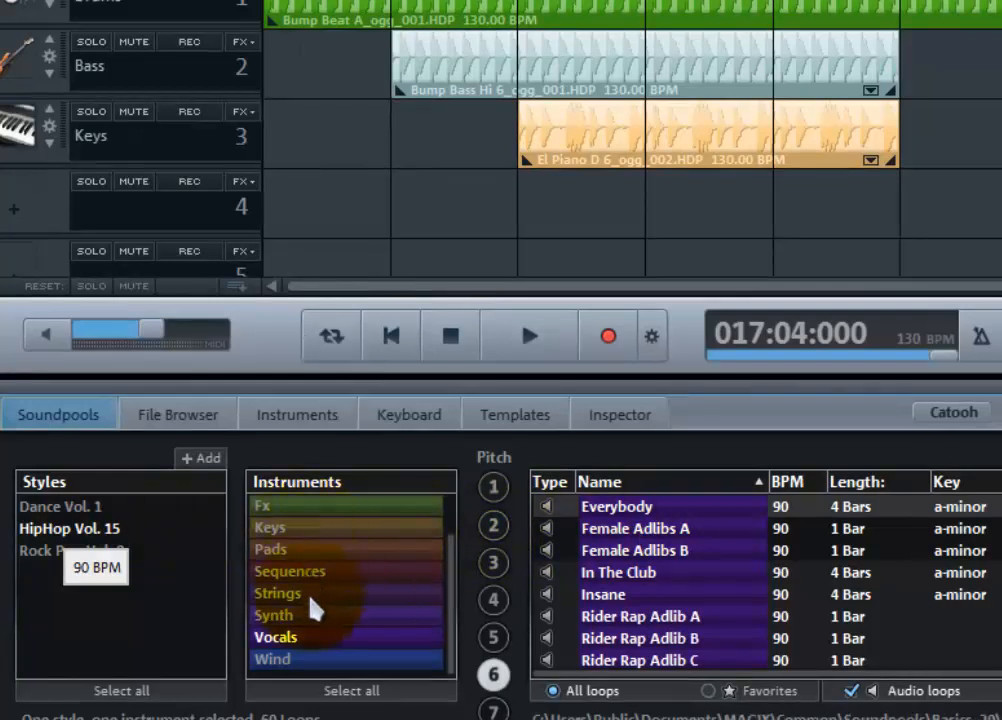
Preview the Flute loop from the Wind instruments of HipHop Vol. 15 and switch to the Rock Pop Vol. 8 style
click(281, 664)
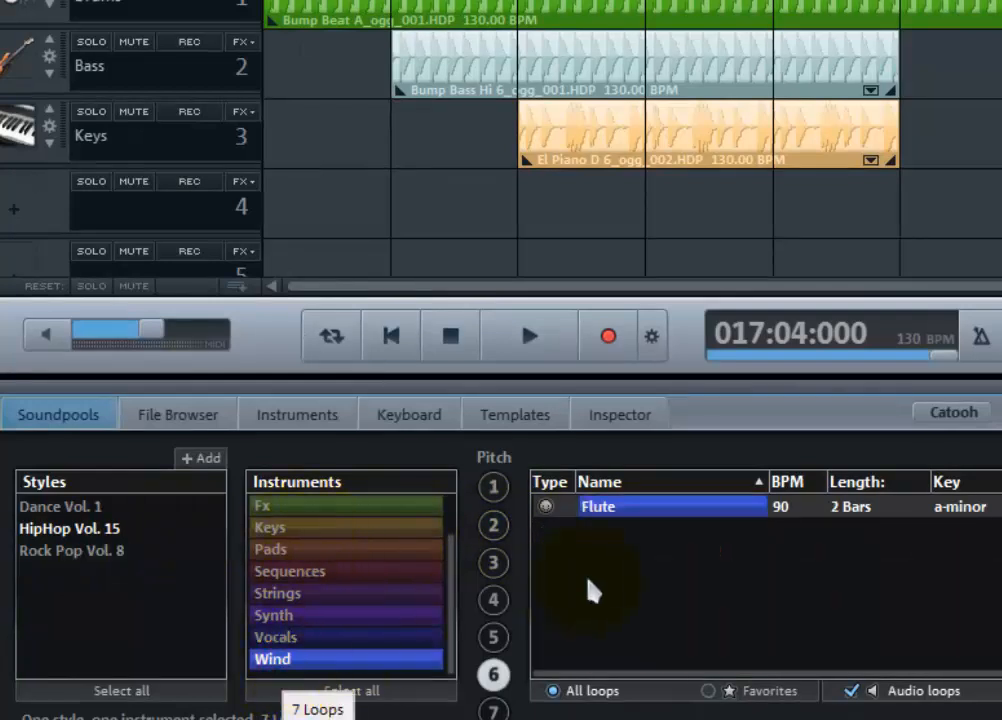
click(612, 508)
click(615, 510)
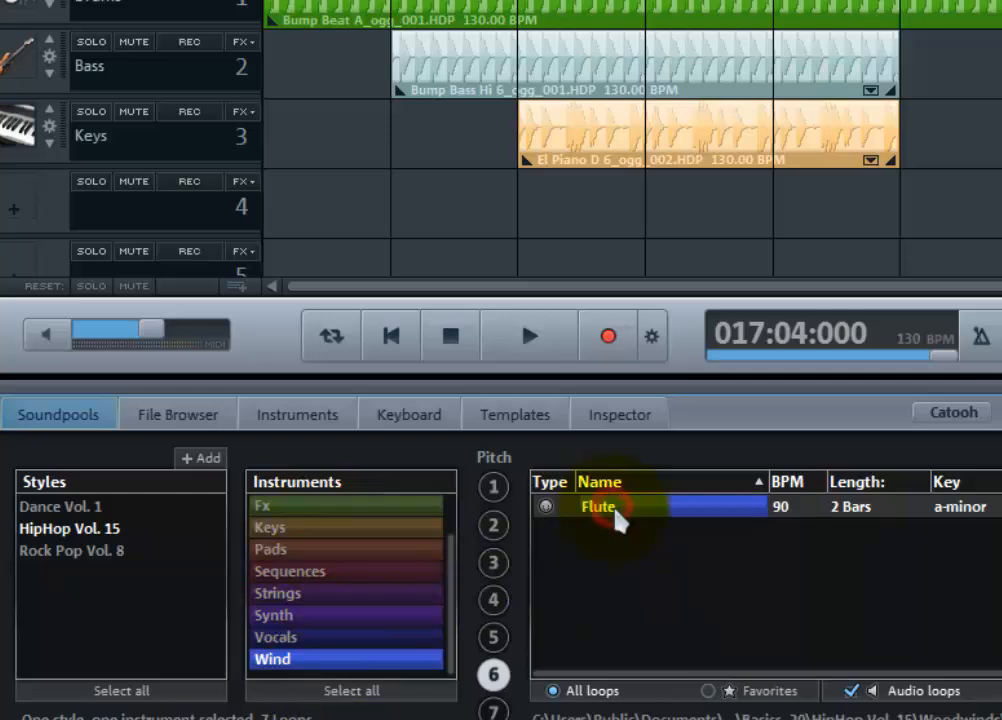
key(space)
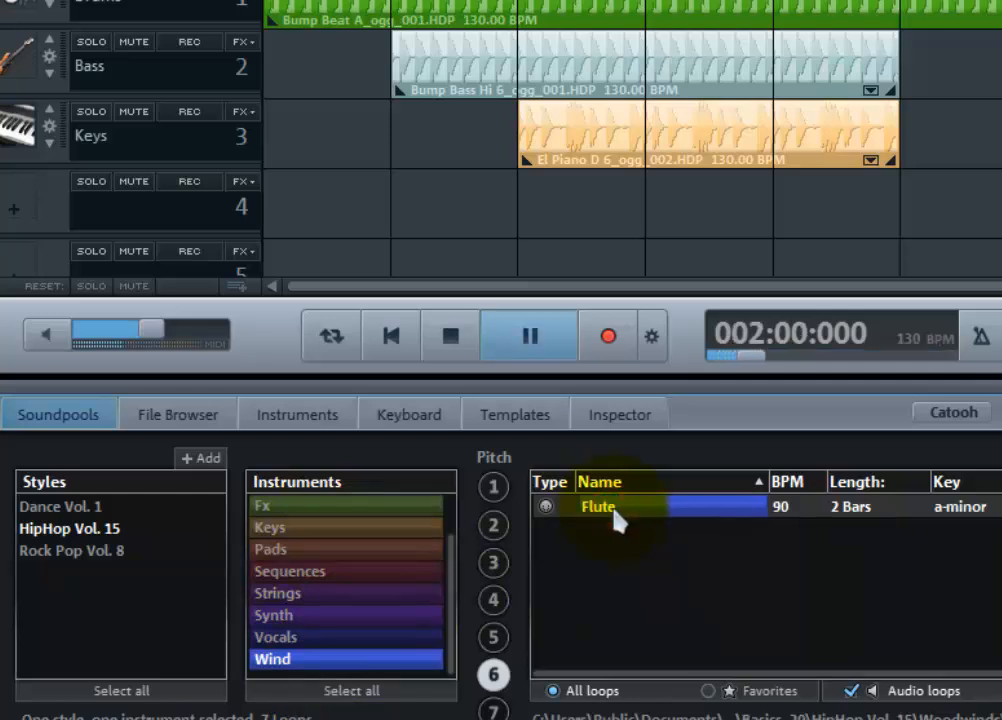
click(533, 340)
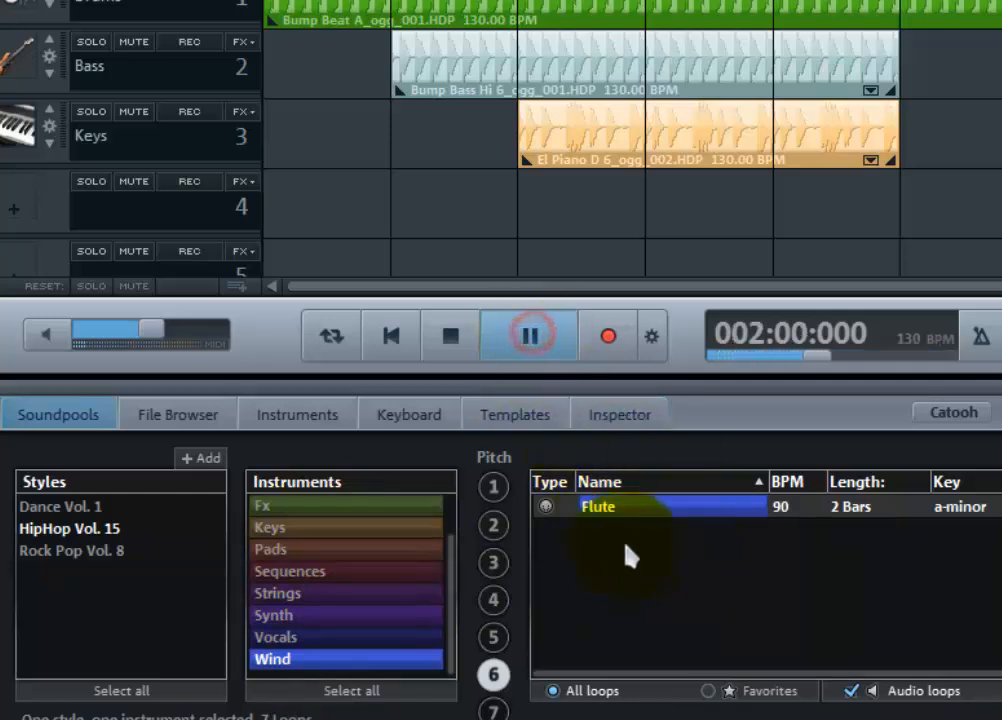
key(space)
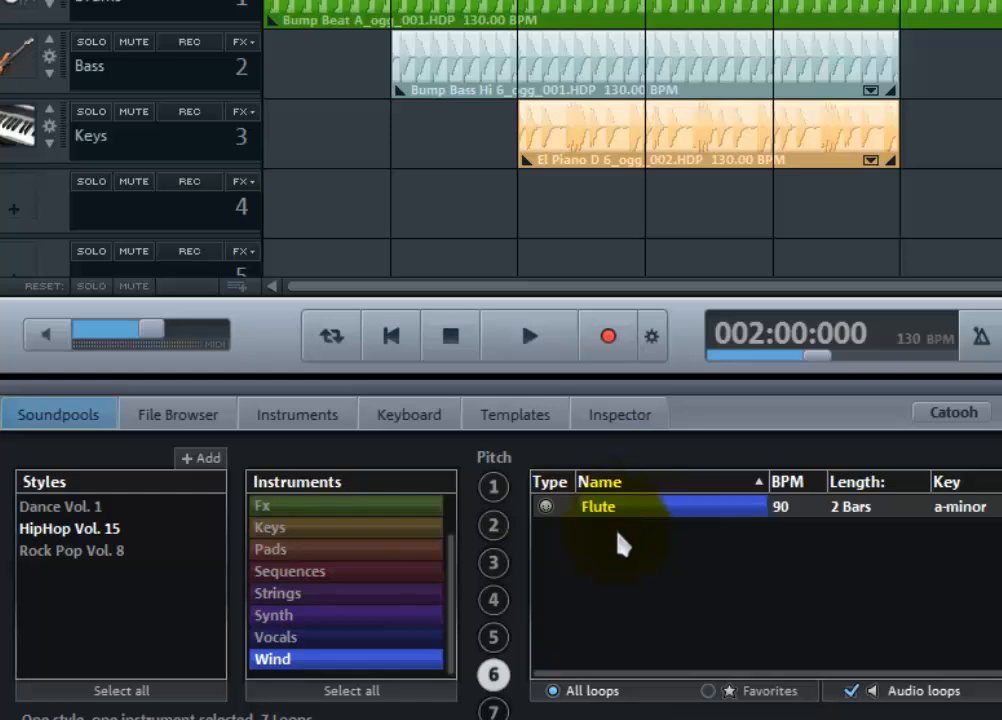
click(78, 549)
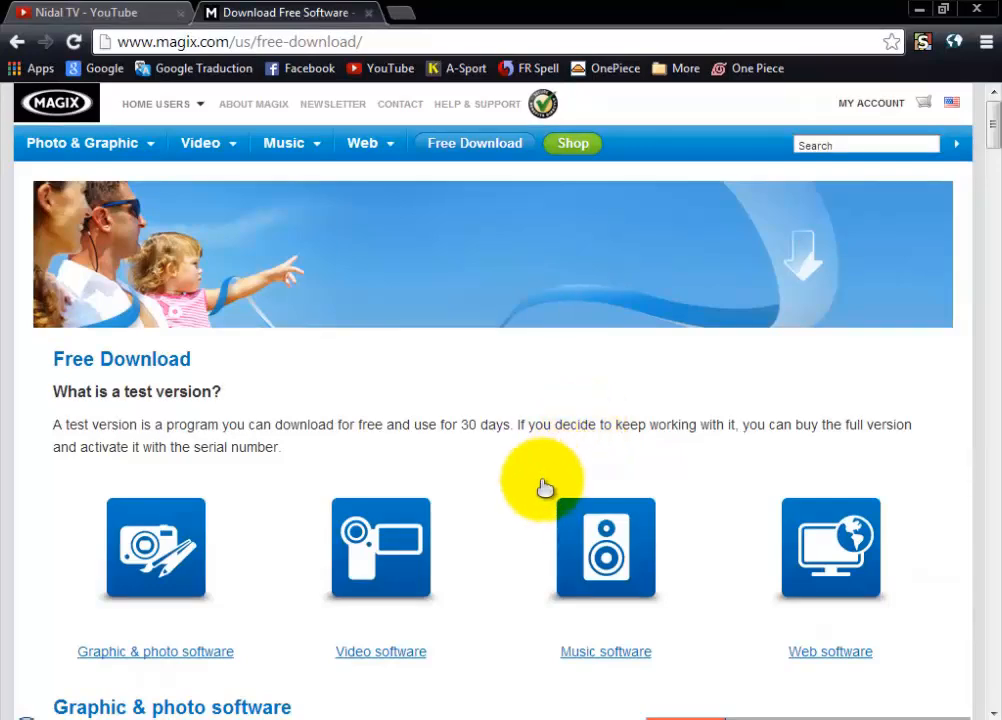
In the web browser, find the Music software section of the MAGIX free download page
scroll(517, 490, down, 9)
scroll(518, 490, down, 4)
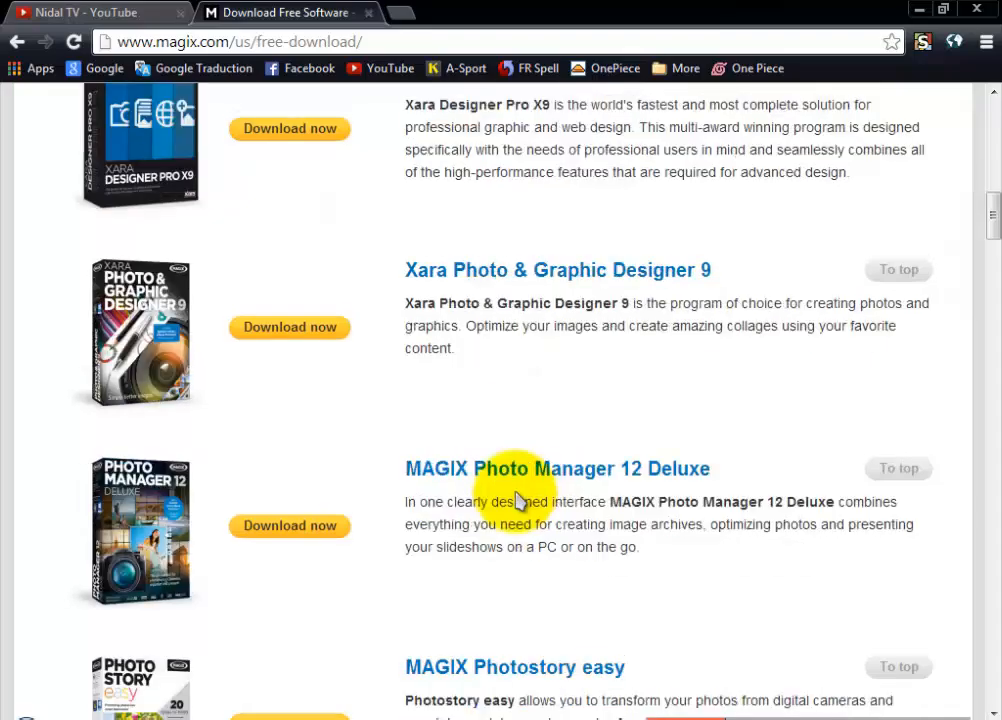
scroll(510, 499, up, 12)
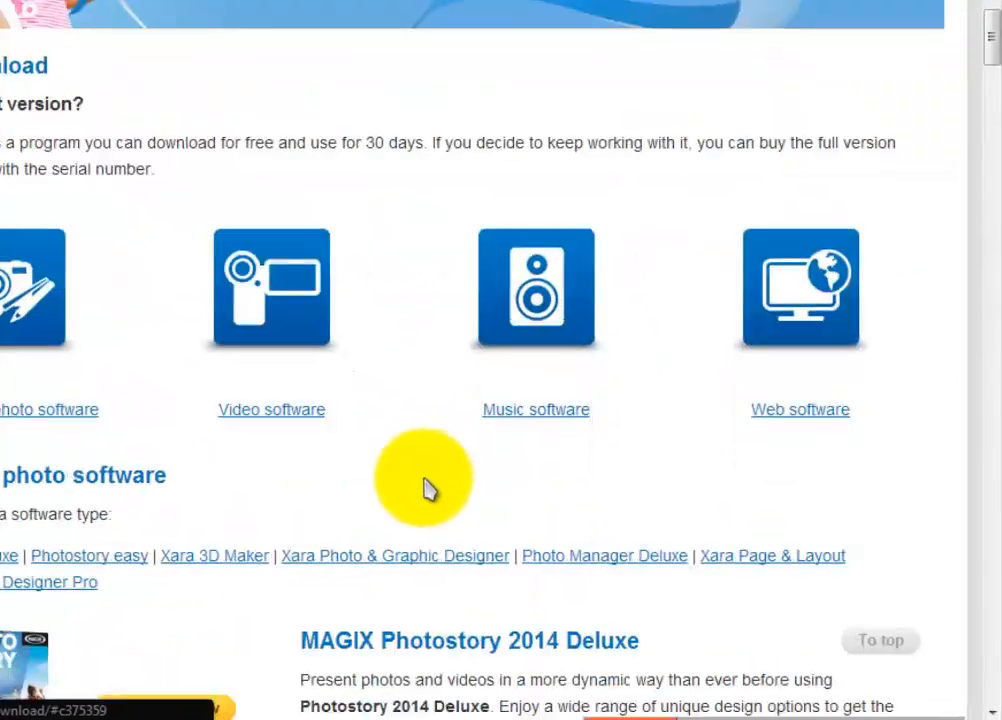
scroll(588, 450, down, 5)
scroll(590, 452, down, 15)
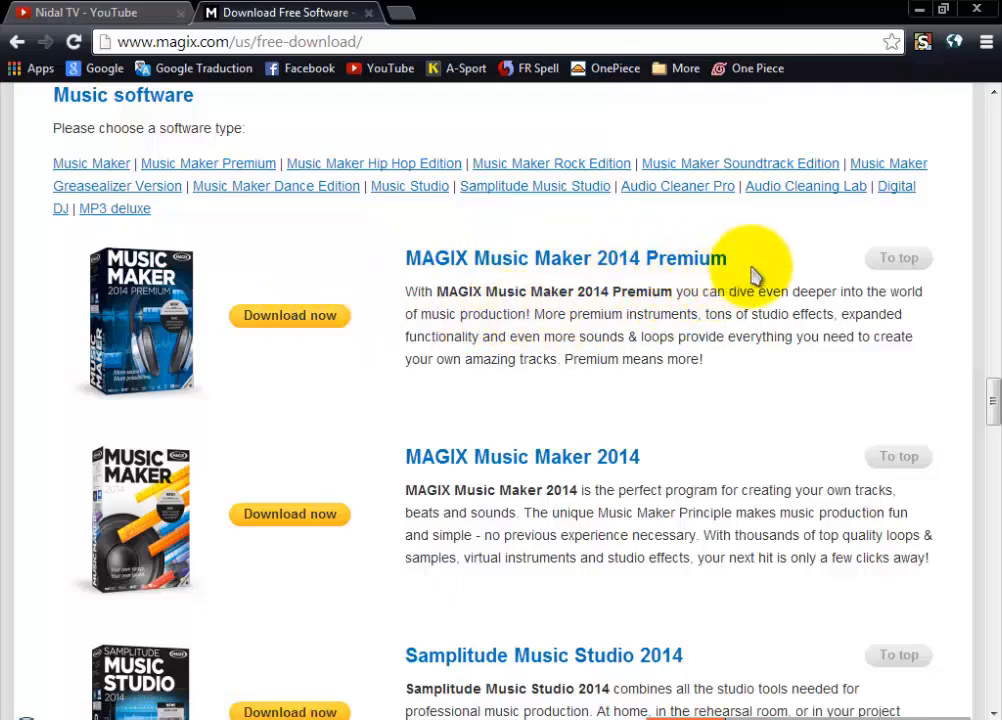
Compare the MAGIX Music Maker 2014 Premium and MAGIX Music Maker 2014 download entries, highlighting their headings
drag(752, 258, 405, 271)
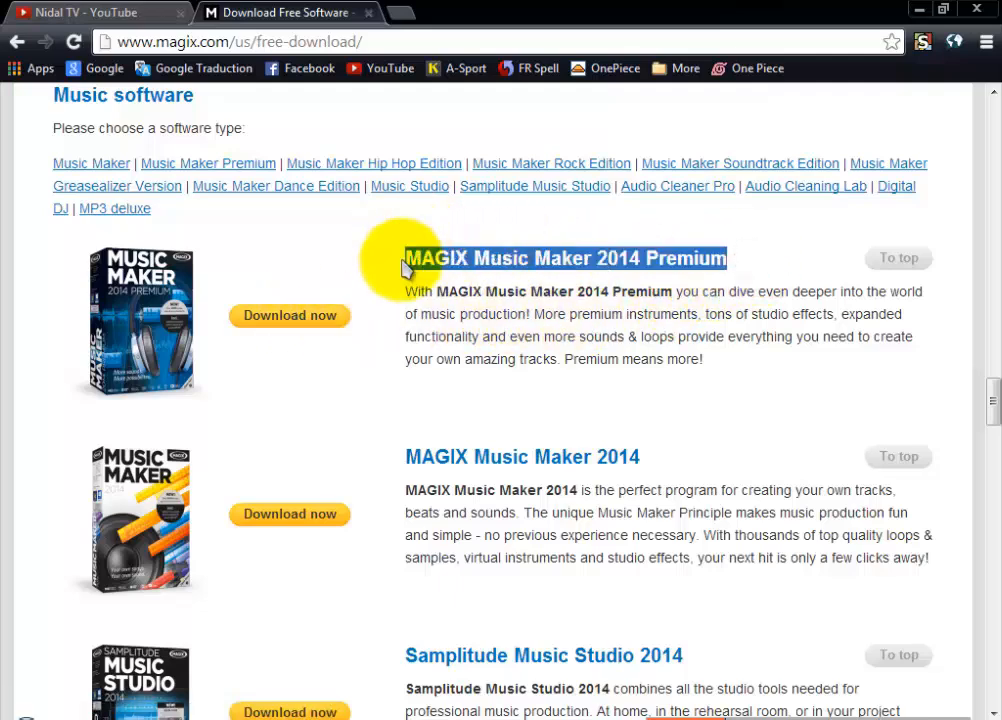
click(403, 280)
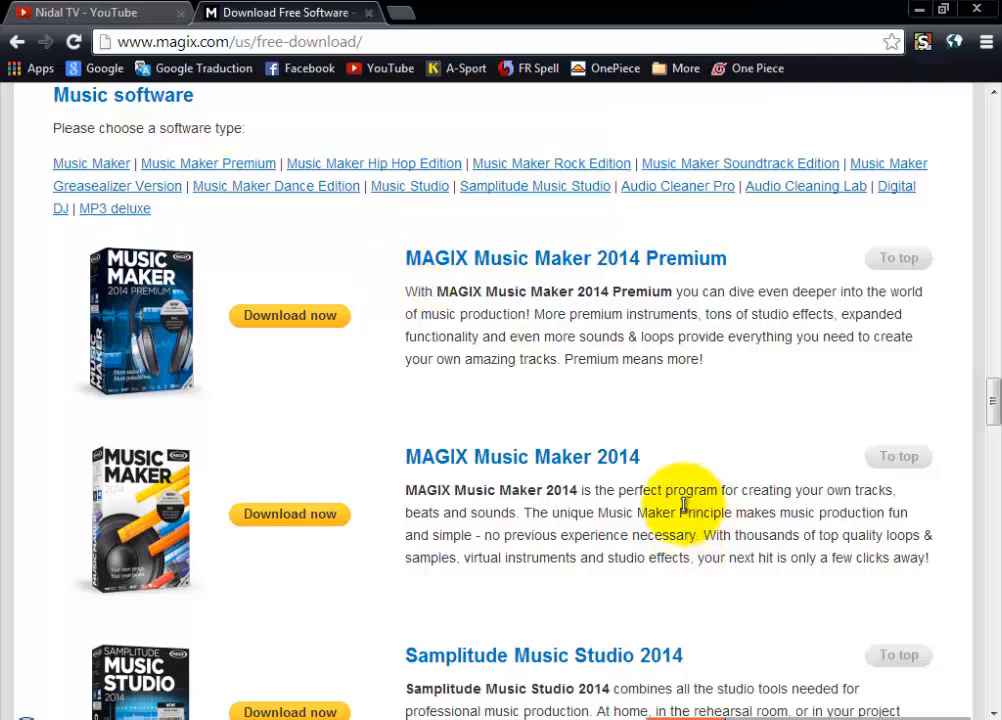
drag(645, 457, 405, 458)
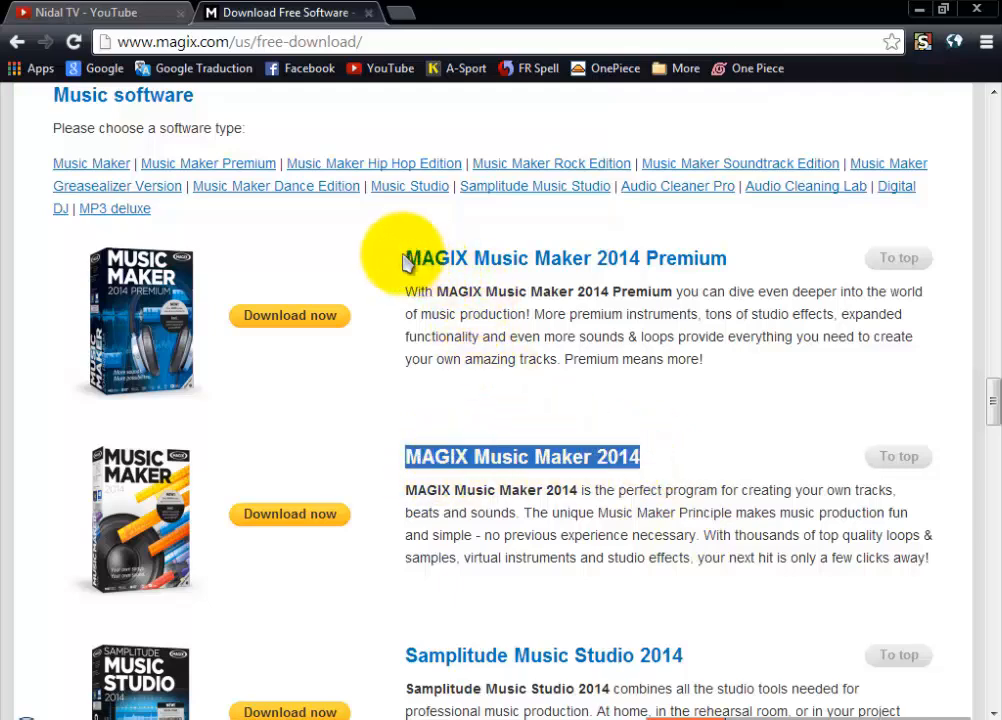
drag(405, 260, 768, 266)
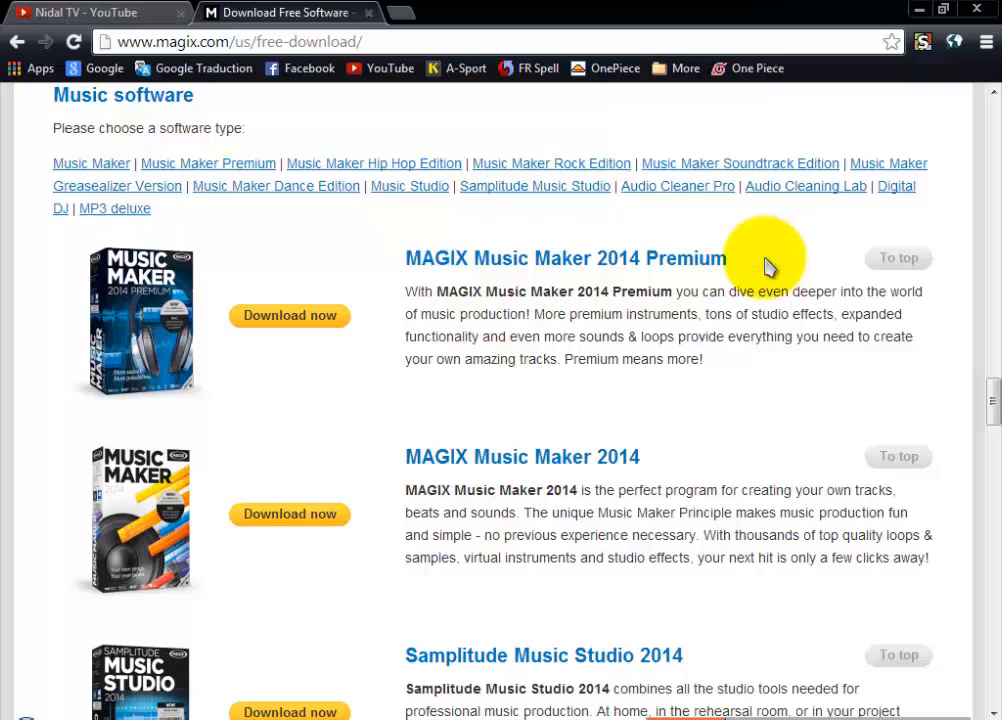
drag(755, 258, 405, 247)
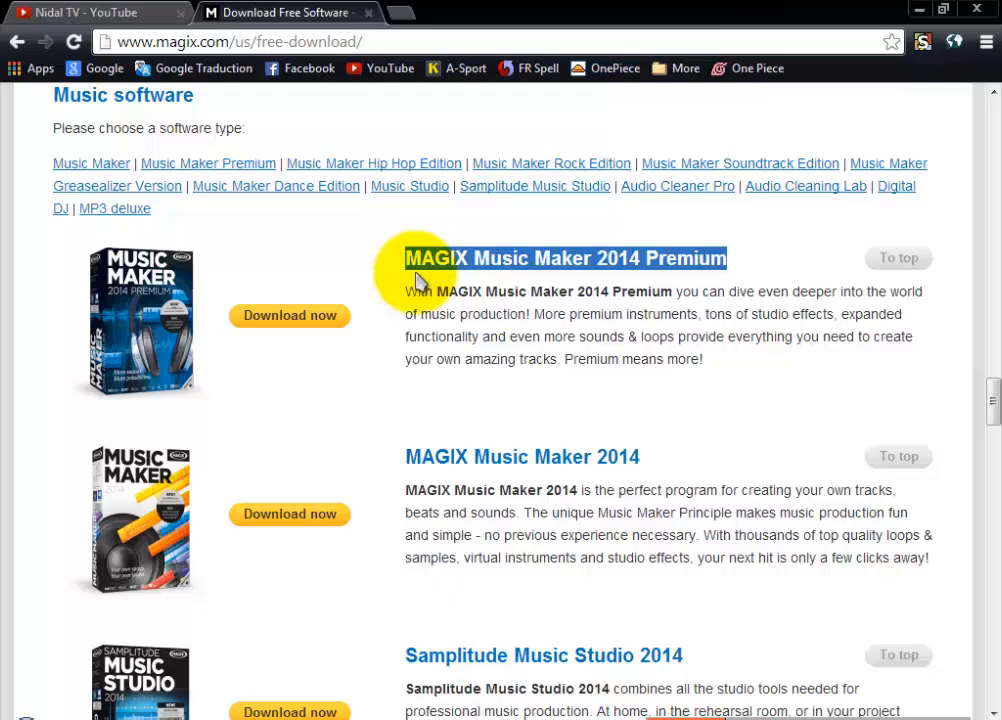
mouse_move(752, 258)
mouse_down()
mouse_move(390, 260)
mouse_move(738, 257)
mouse_up()
click(400, 266)
click(752, 258)
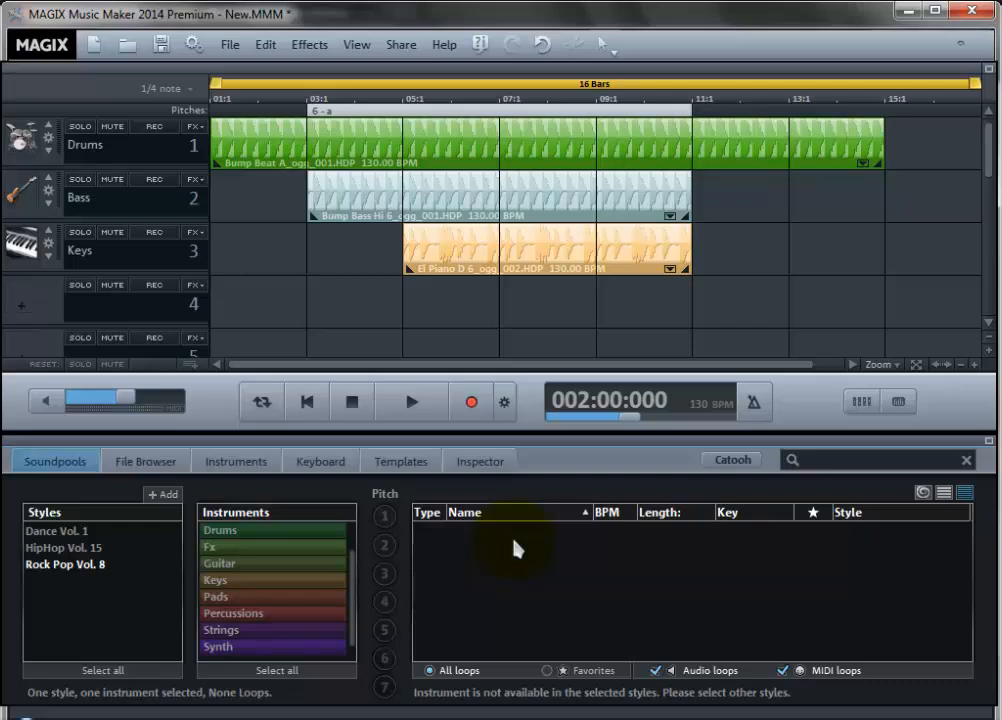
click(813, 186)
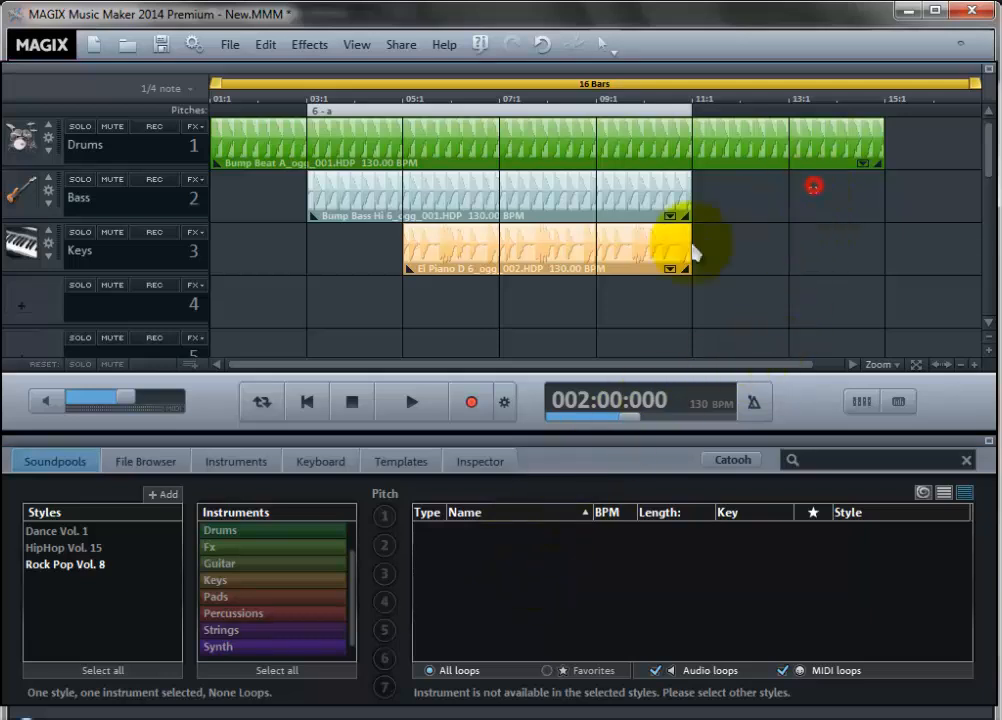
drag(693, 253, 845, 271)
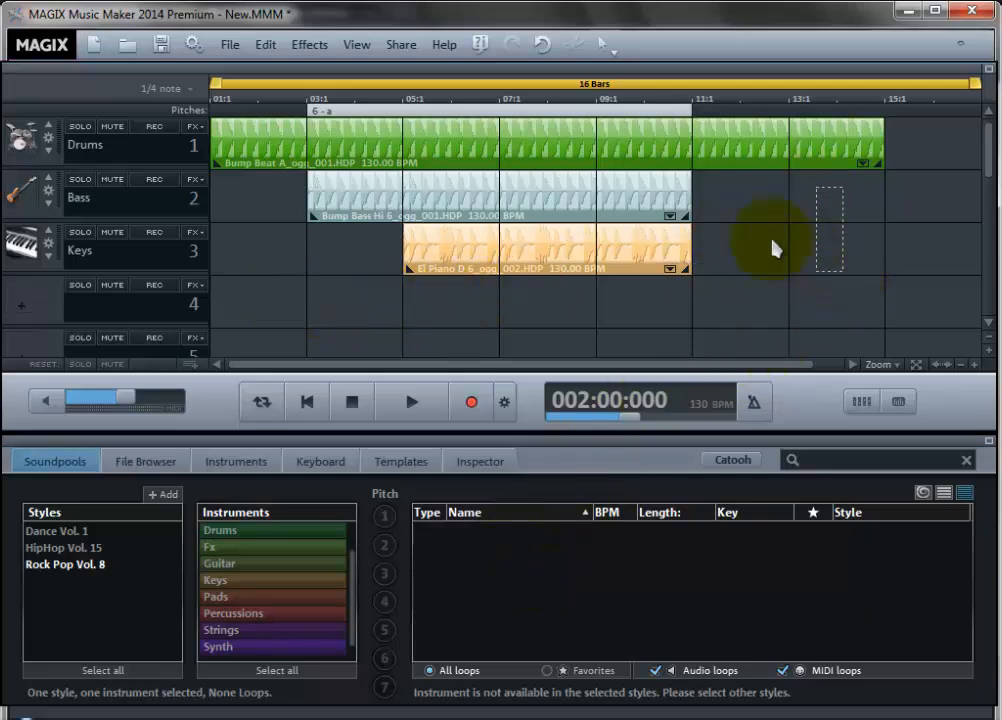